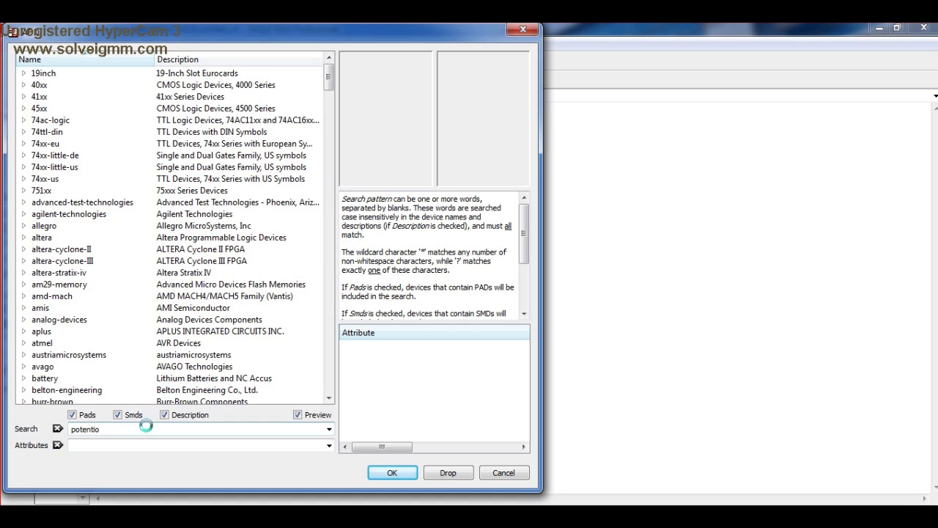
Search the component library for "potentio" and preview the POT part in docu-dummy.
key(Return)
click(186, 76)
click(184, 86)
Search the component library for "trimm" and expand the R-TRIMM trim resistor variants in the rcl library.
click(140, 425)
key(BackSpace)
key(BackSpace)
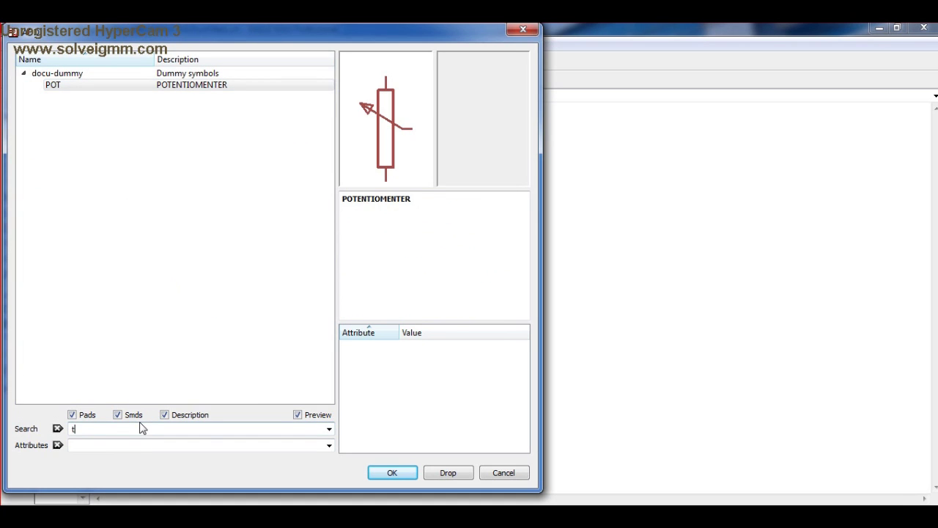
text(trimm)
key(Return)
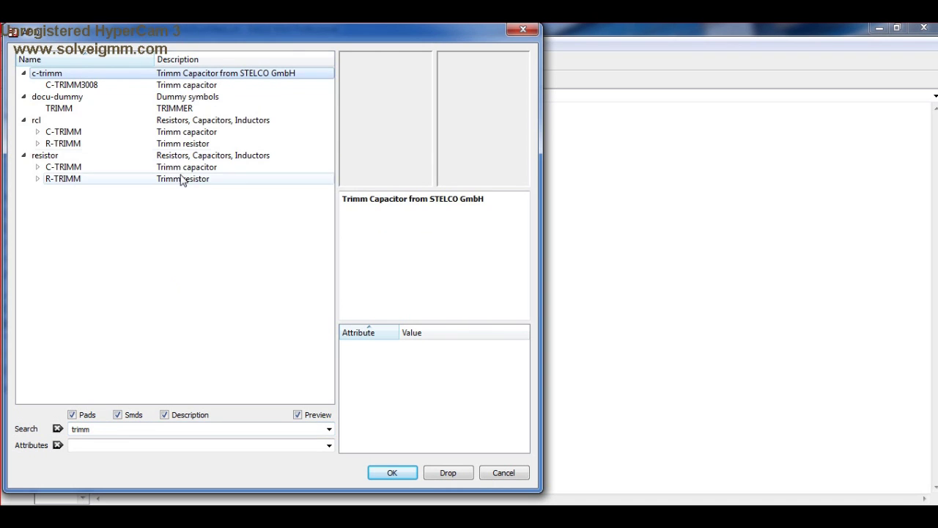
click(63, 143)
click(38, 143)
Choose the R-TRIMM3339P trim resistor variant and place one in the upper-left part of the schematic.
click(116, 110)
key(Down)
key(Down)
key(Down)
key(Down)
key(Down)
key(Down)
key(Down)
key(Down)
key(Down)
key(Down)
key(Down)
key(Down)
key(Down)
key(Down)
key(Down)
key(Down)
key(Down)
key(Down)
key(Down)
key(Down)
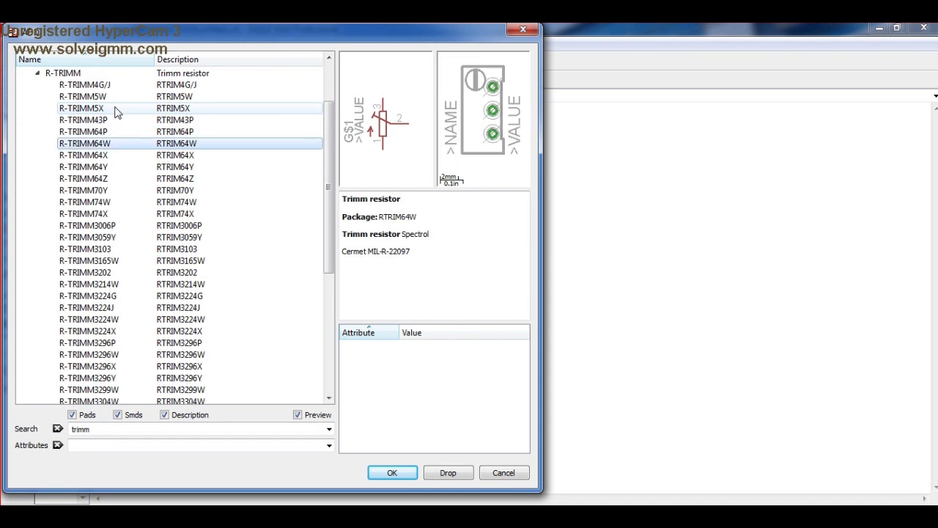
key(Up)
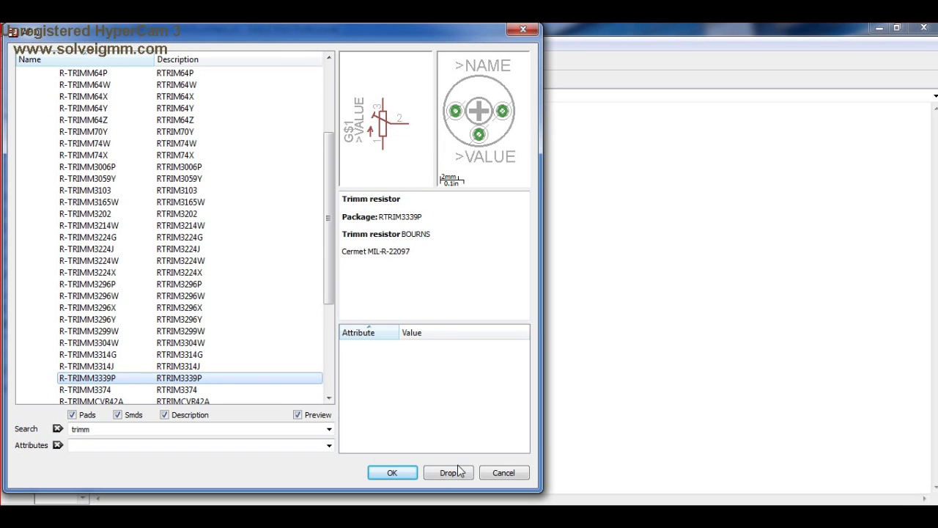
key(Return)
click(249, 224)
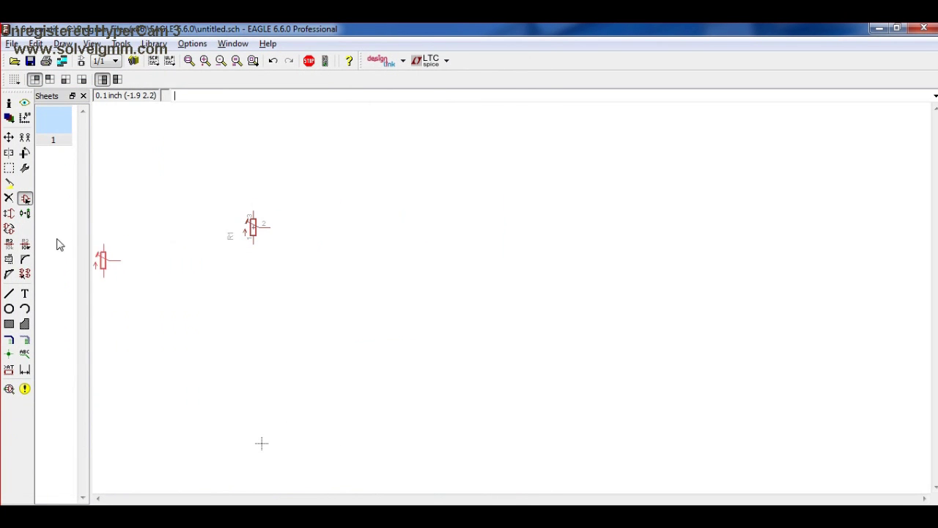
key(Escape)
Search the library for "diode" and place two 1N4148DO35-10 diodes side by side to the right of trimmer R1.
double_click(160, 429)
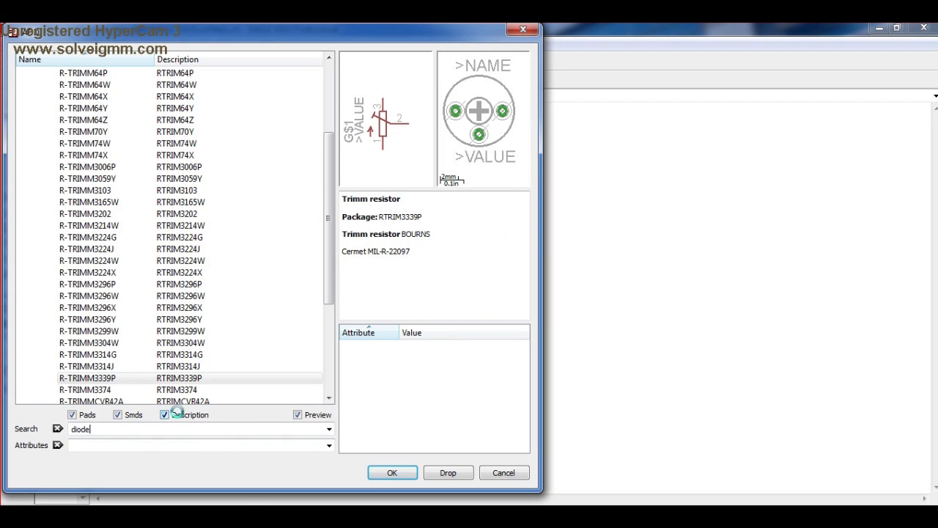
text(diode)
key(Return)
click(59, 107)
click(37, 108)
click(142, 132)
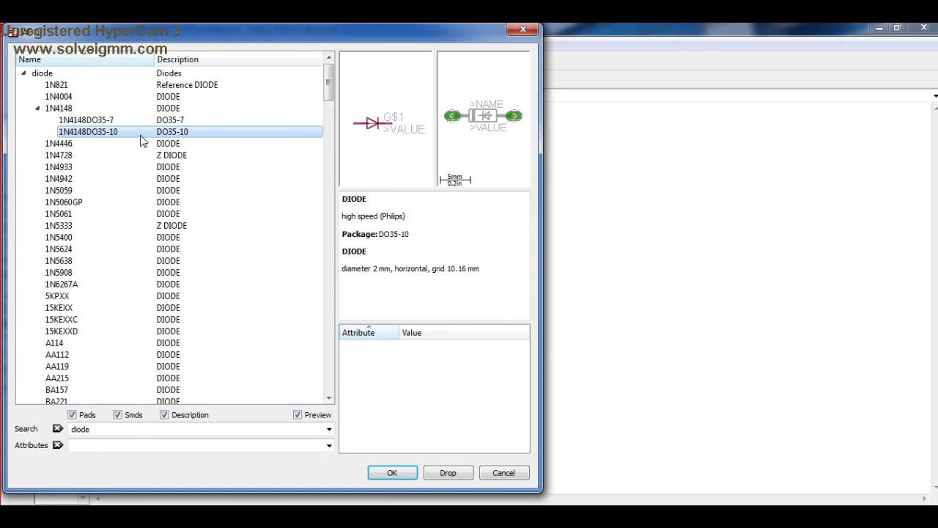
click(392, 473)
click(303, 242)
key(Escape)
Search for "trimm" again and place a second R-TRIMM3339P trimmer to the right of the two diodes.
click(129, 424)
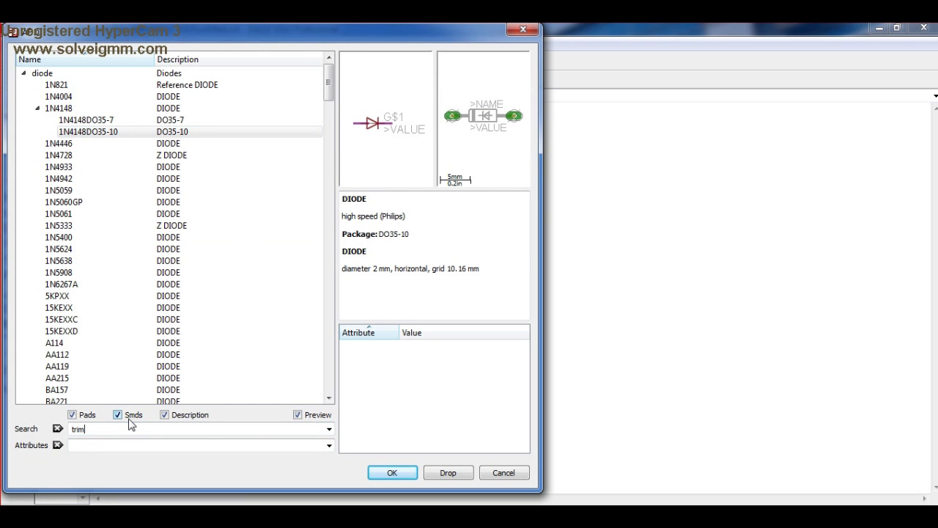
key(Return)
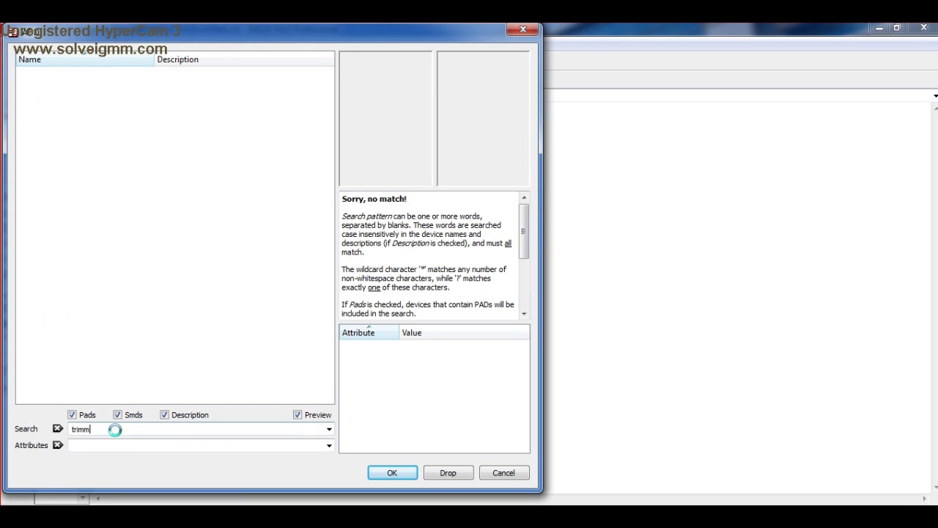
double_click(44, 142)
scroll(195, 212, down, 6)
click(188, 250)
click(189, 225)
key(Up)
key(Up)
key(Up)
key(Down)
key(Down)
click(388, 472)
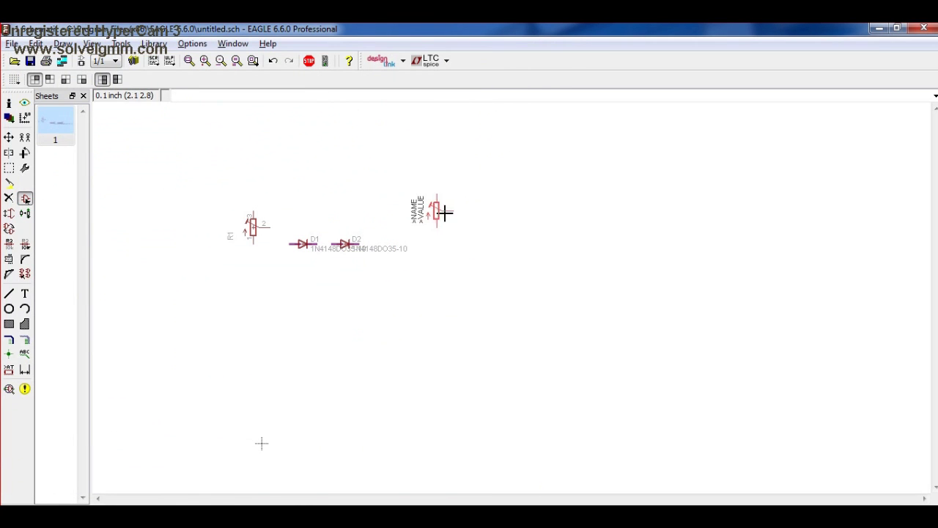
click(445, 228)
key(Escape)
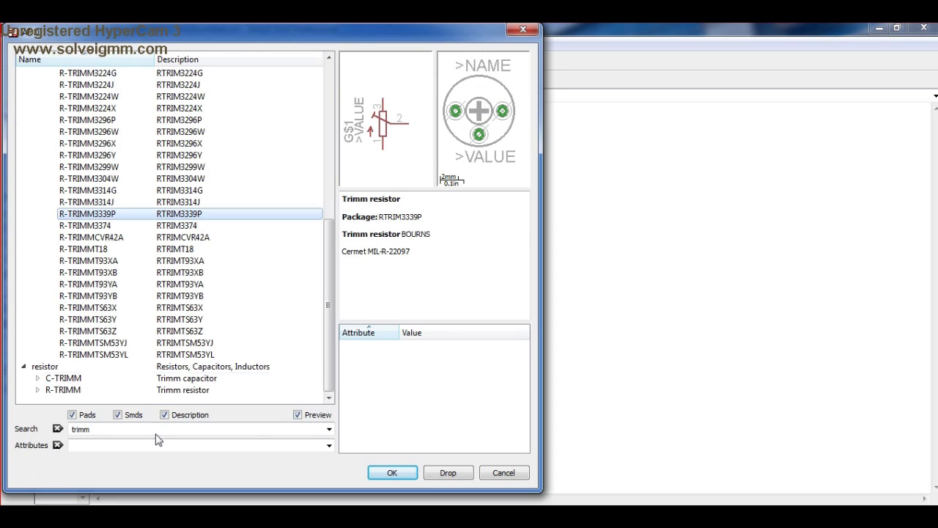
Clear the library search and select the M02 connector in the con-amp-quick library.
click(391, 473)
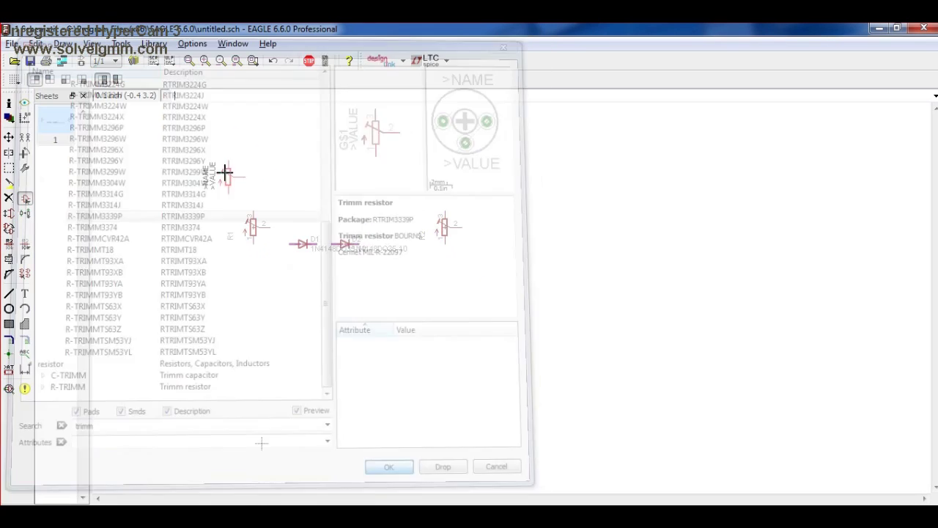
key(Escape)
drag(134, 428, 70, 428)
drag(328, 93, 332, 109)
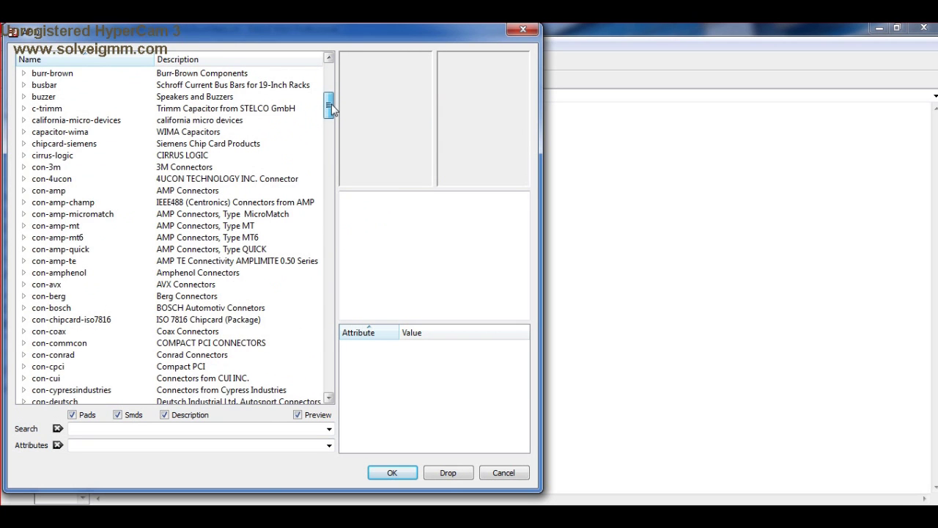
click(25, 250)
click(69, 88)
click(73, 94)
click(73, 86)
Place one M02 connector to the left of R1 and another to the right of R2.
click(392, 473)
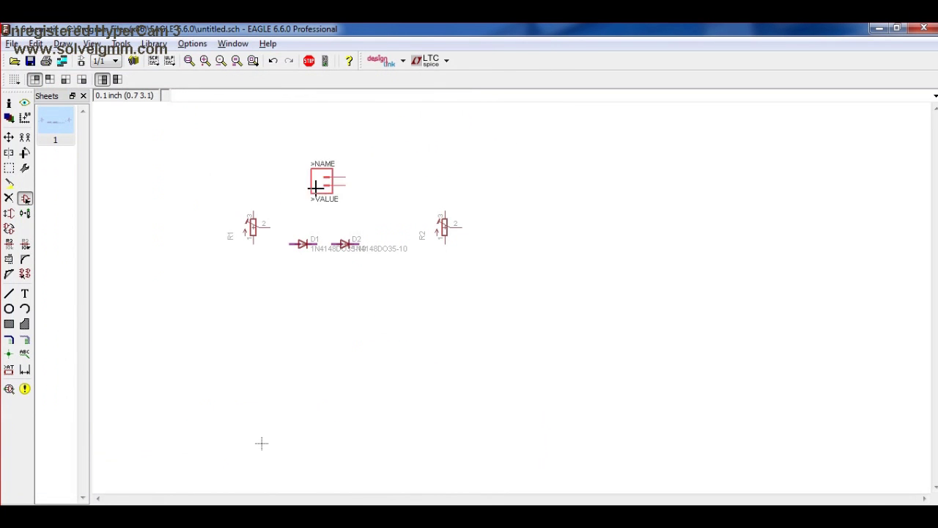
click(196, 227)
click(513, 220)
key(Escape)
click(388, 466)
click(9, 137)
click(199, 221)
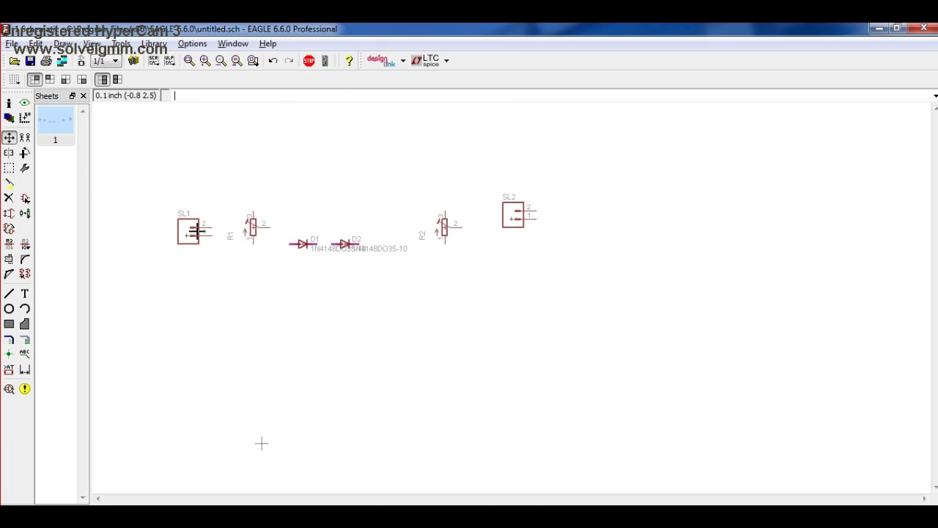
Search the library for "gnd" and place a supply2 GND symbol below each of the two connectors.
click(25, 201)
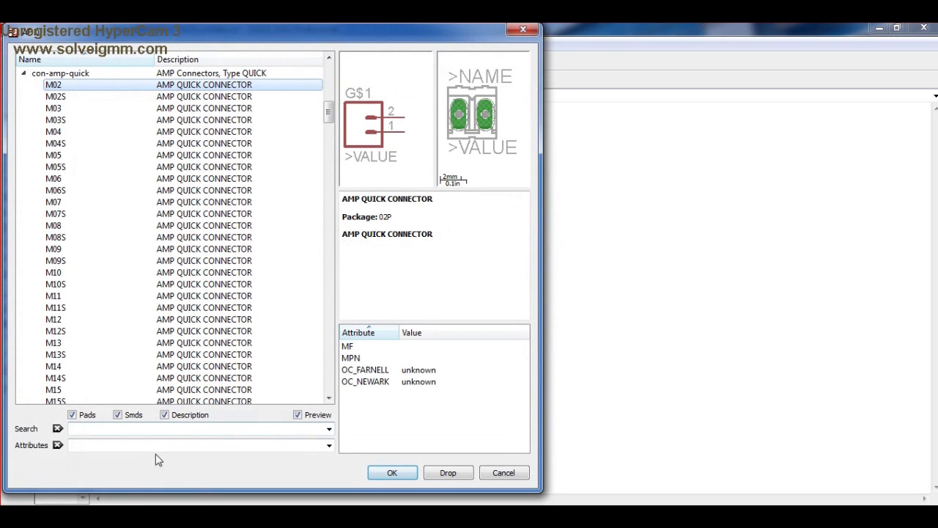
key(Return)
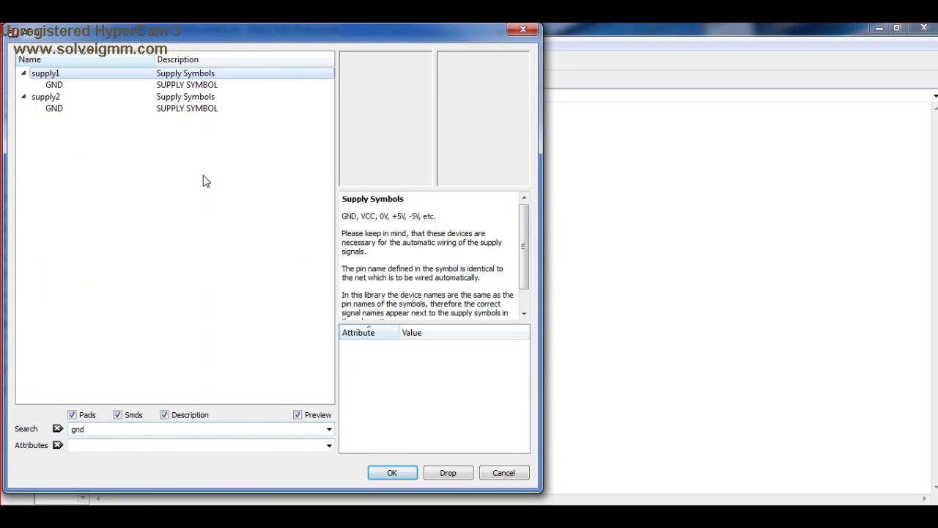
click(180, 108)
click(392, 473)
click(211, 258)
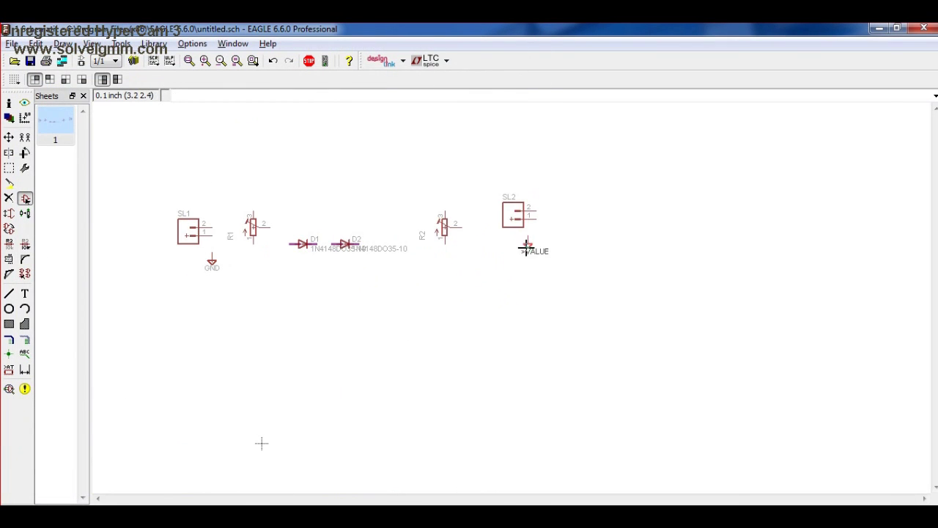
key(Escape)
click(726, 470)
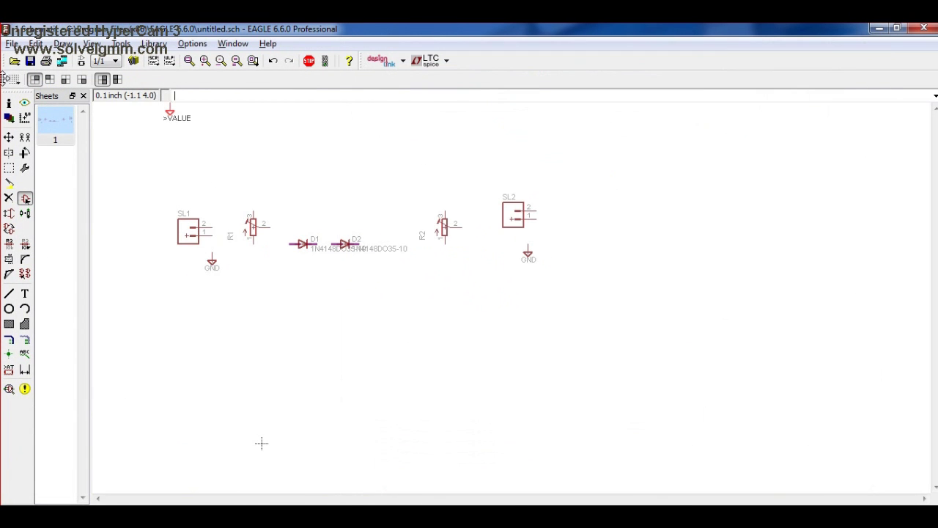
Mirror connector SL2 so its pins face R2, and reposition it above and to the right of its ground symbol.
click(9, 138)
click(509, 211)
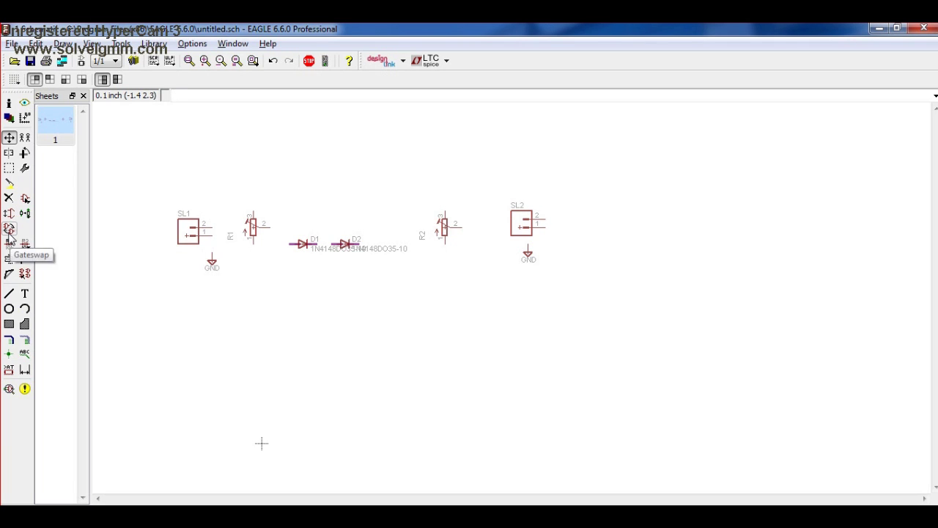
click(9, 153)
click(529, 226)
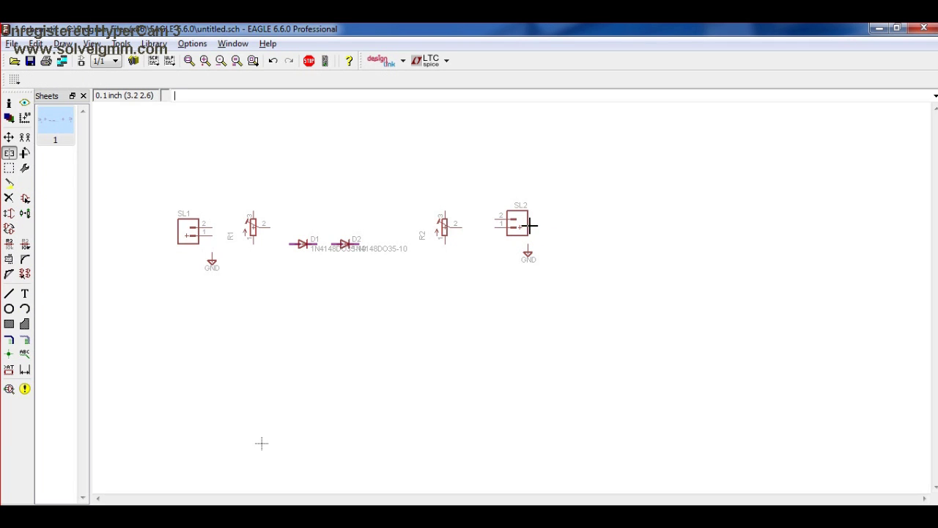
click(9, 137)
click(519, 228)
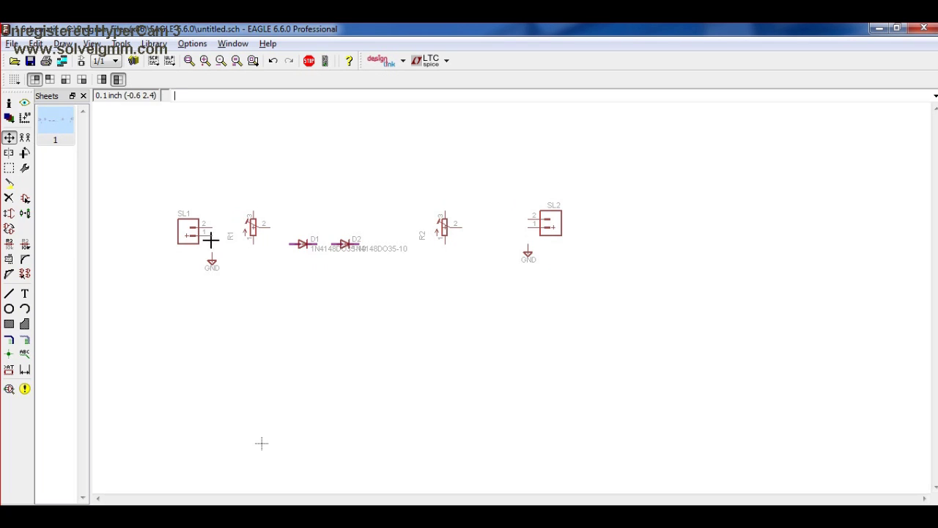
Wire pin 1 of both connectors to their ground symbols, moving SL1 and its ground symbol into line.
click(10, 295)
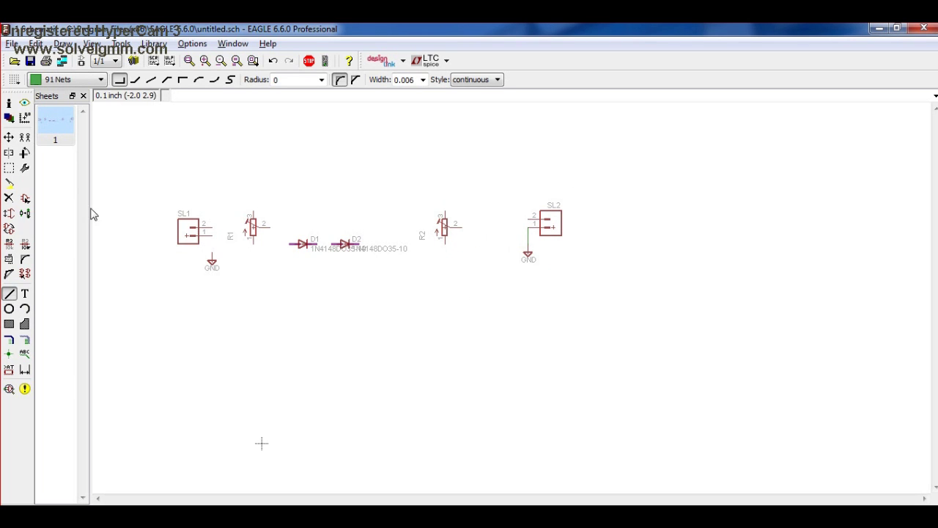
click(9, 138)
click(189, 230)
click(180, 227)
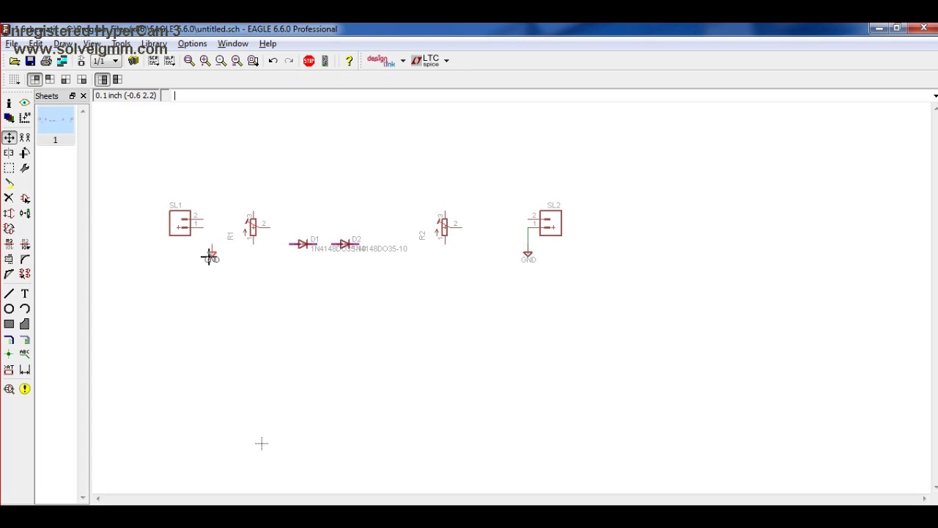
click(11, 294)
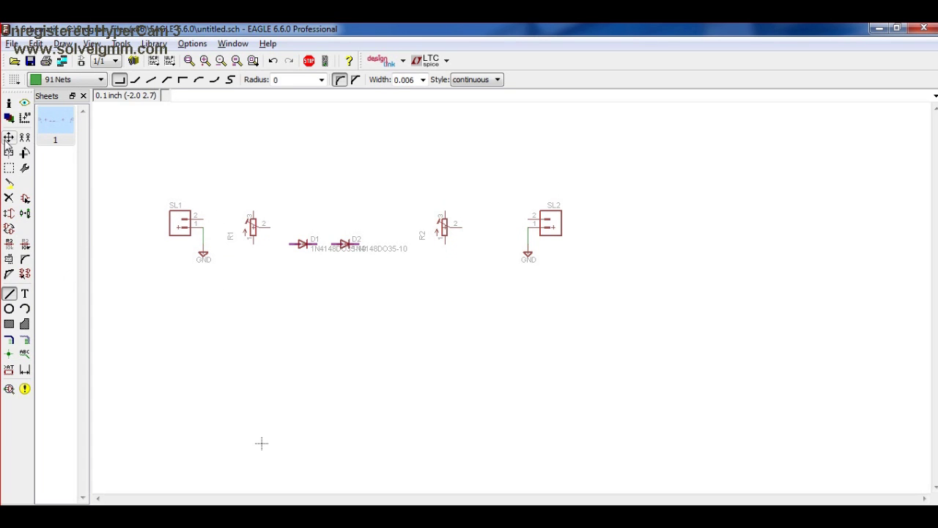
Copy the ground symbol below SL1 and place the copy under trimmer R1.
click(9, 138)
click(252, 269)
click(204, 258)
right_click(204, 258)
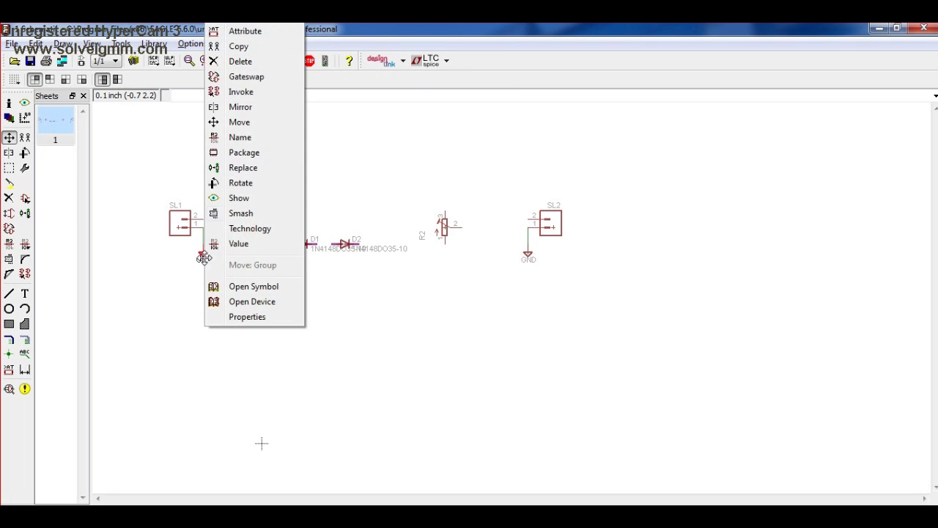
click(241, 46)
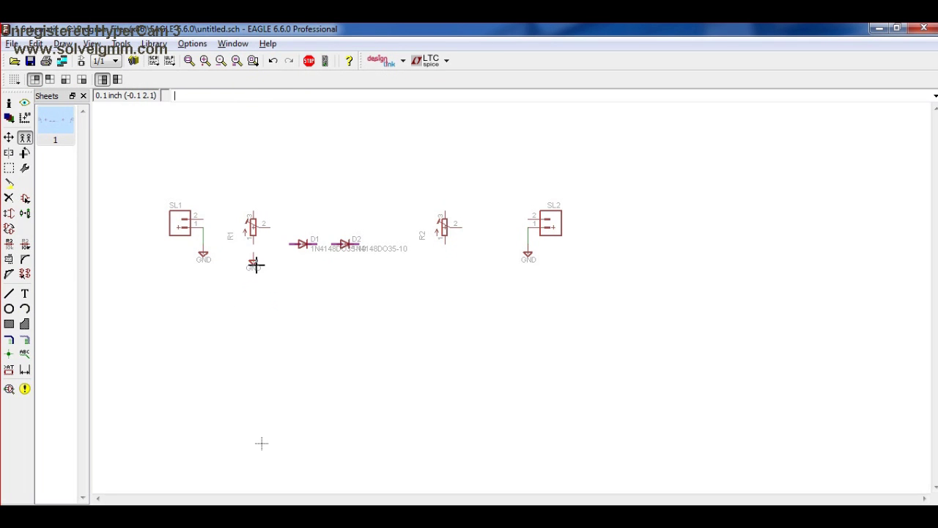
click(251, 260)
Copy the ground symbol twice more, placing one under trimmer R2 and one below the diodes.
right_click(469, 260)
right_click(254, 258)
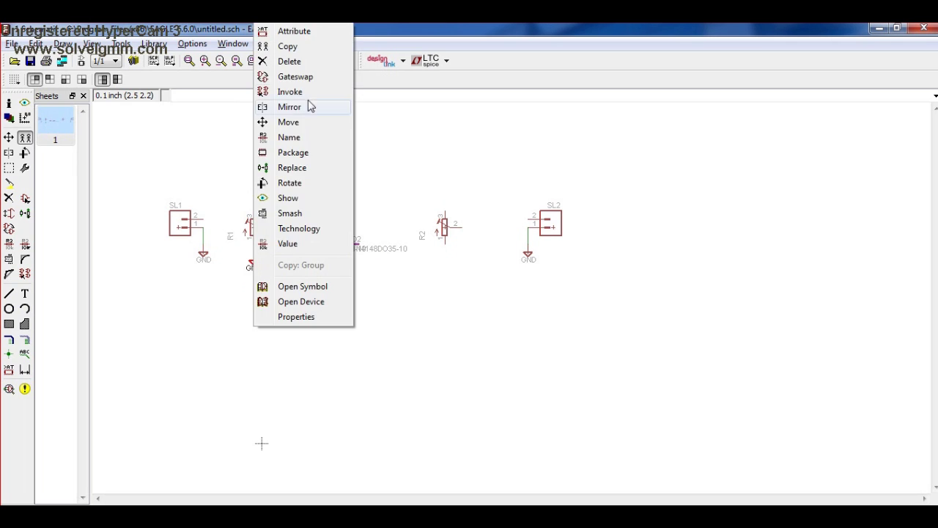
click(291, 47)
click(443, 258)
right_click(444, 258)
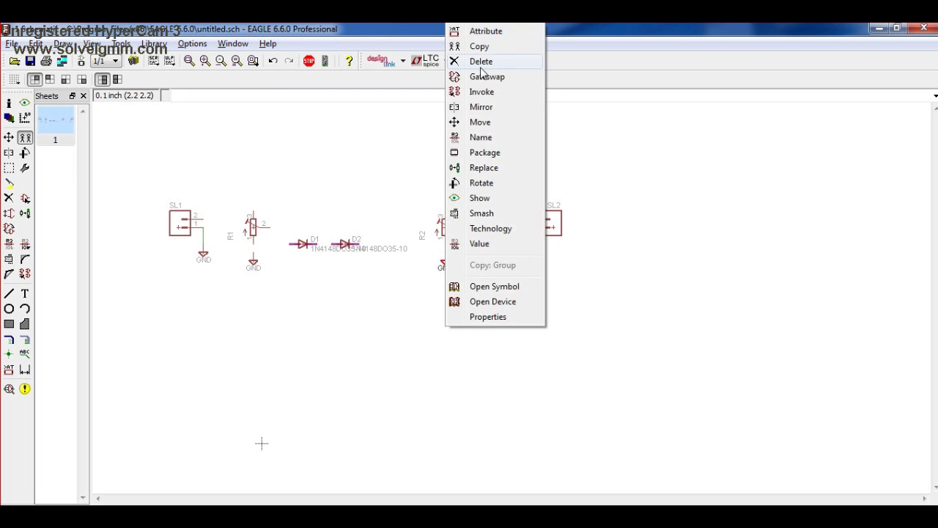
click(480, 47)
click(329, 276)
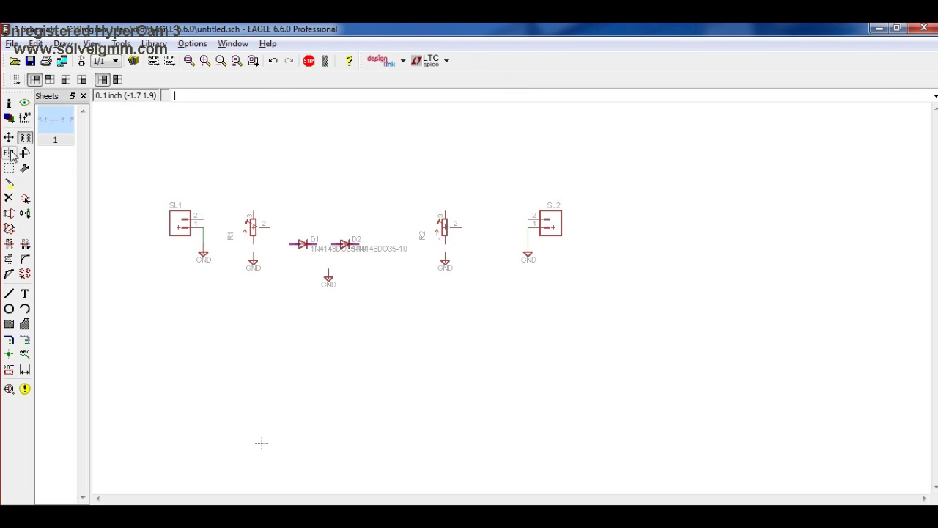
Rotate diodes D1 and D2 upright and position them side by side, with D2 above the ground symbol.
right_click(305, 249)
click(302, 236)
click(343, 244)
right_click(342, 242)
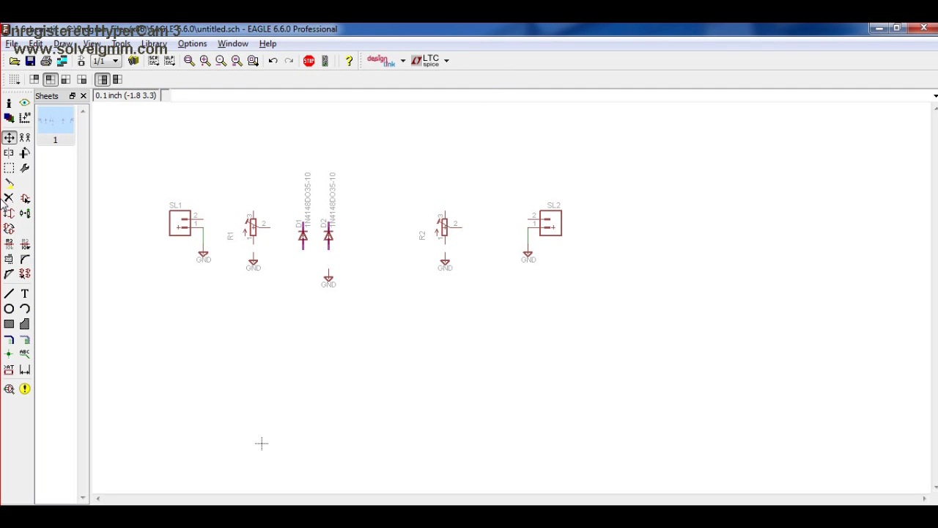
Wire SL1, R1, the diodes, R2 and SL2 together with nets, connect the remaining ground symbols, and tidy the part positions.
click(9, 293)
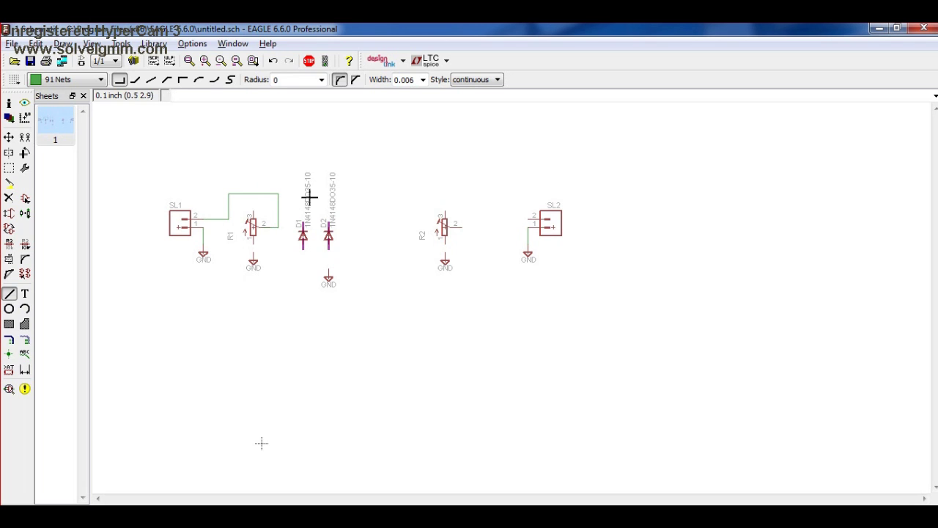
key(F7)
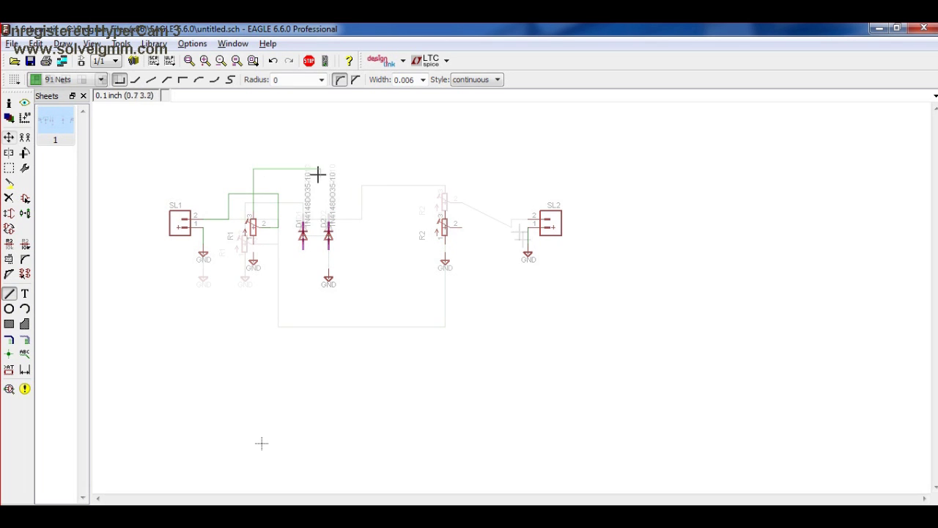
click(550, 220)
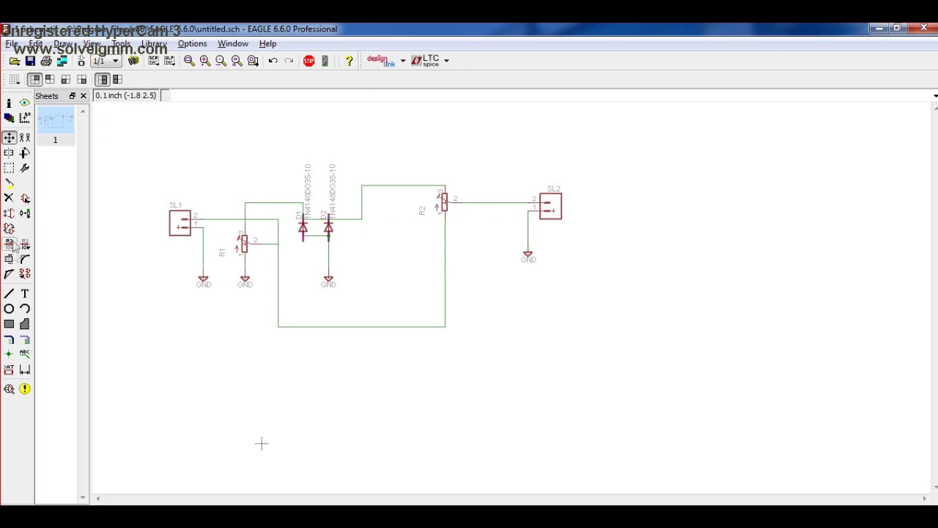
Inspect the net properties of the ground wires below diode D2 and below trimmer R1.
click(9, 103)
click(329, 274)
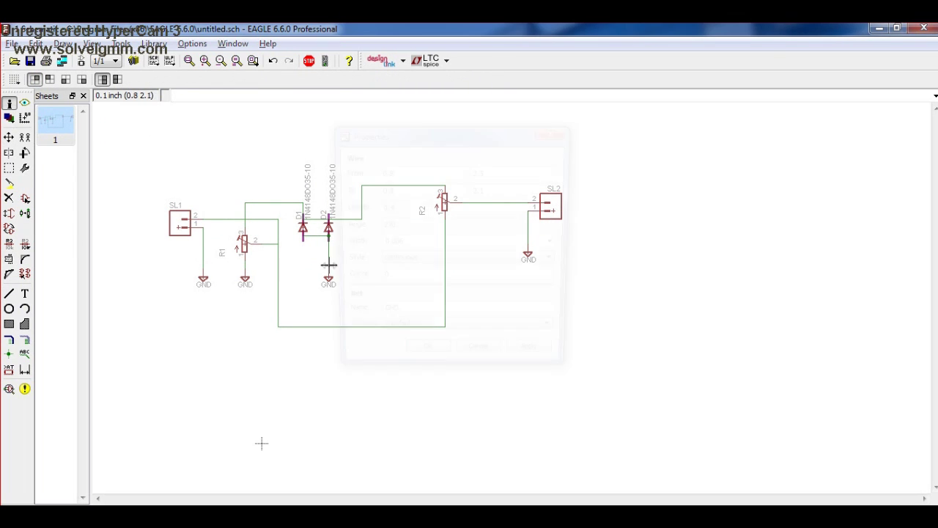
key(Return)
click(329, 275)
click(447, 367)
click(245, 265)
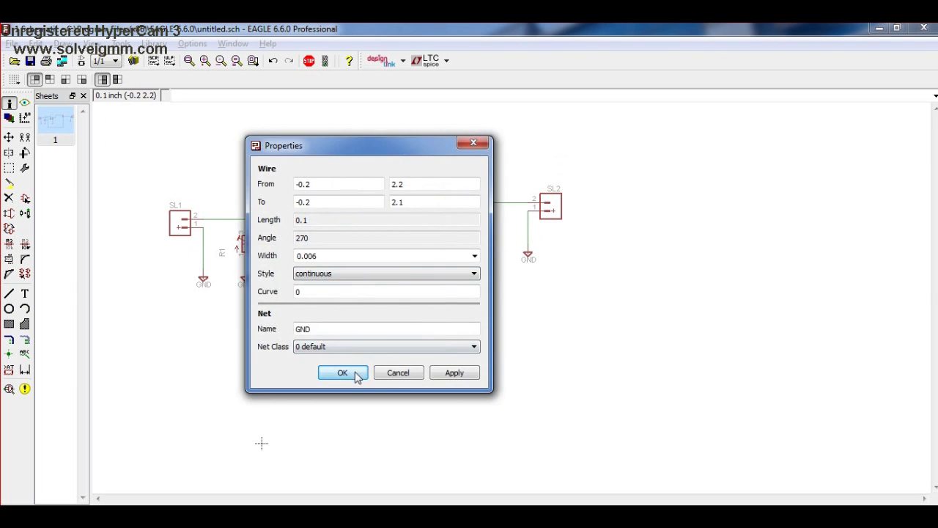
click(355, 373)
Create a board layout from the schematic and maximize the board window.
click(82, 62)
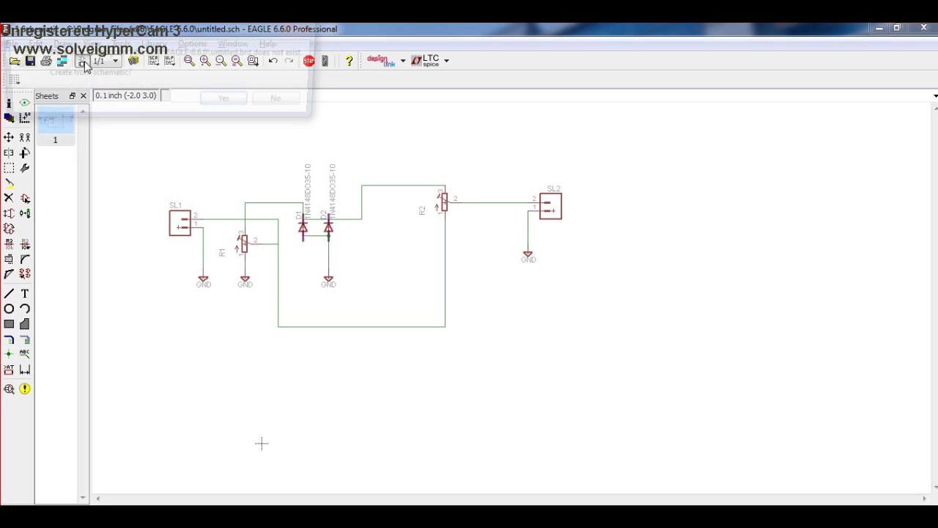
click(232, 102)
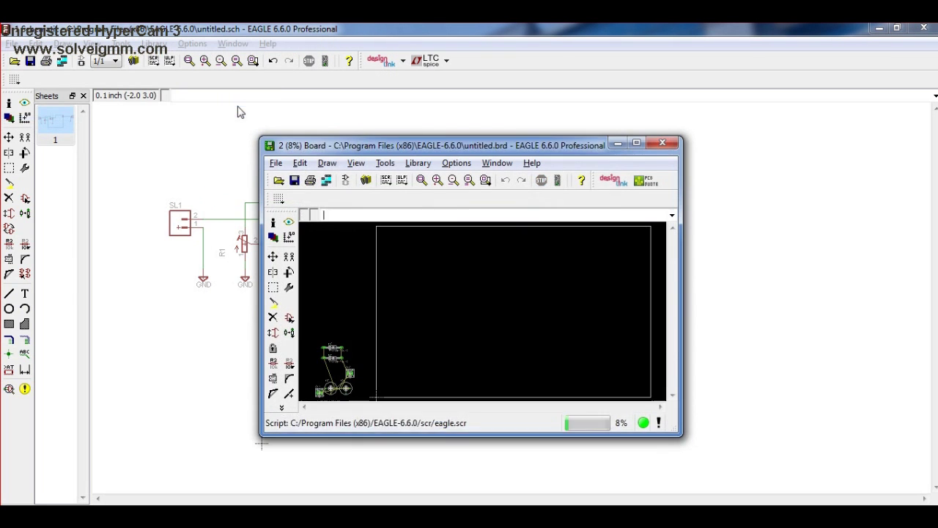
click(636, 143)
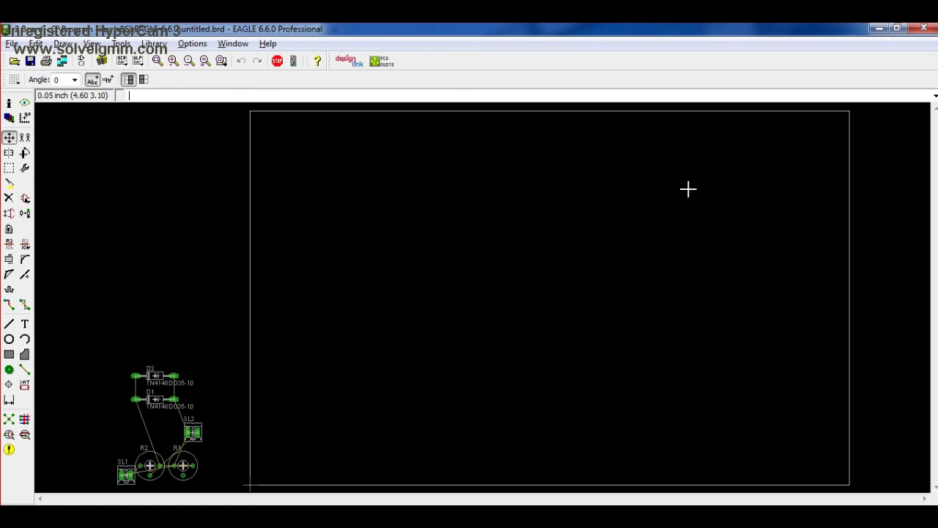
Shrink the board outline to a small rectangle at the origin by moving its two far corners inward.
click(849, 111)
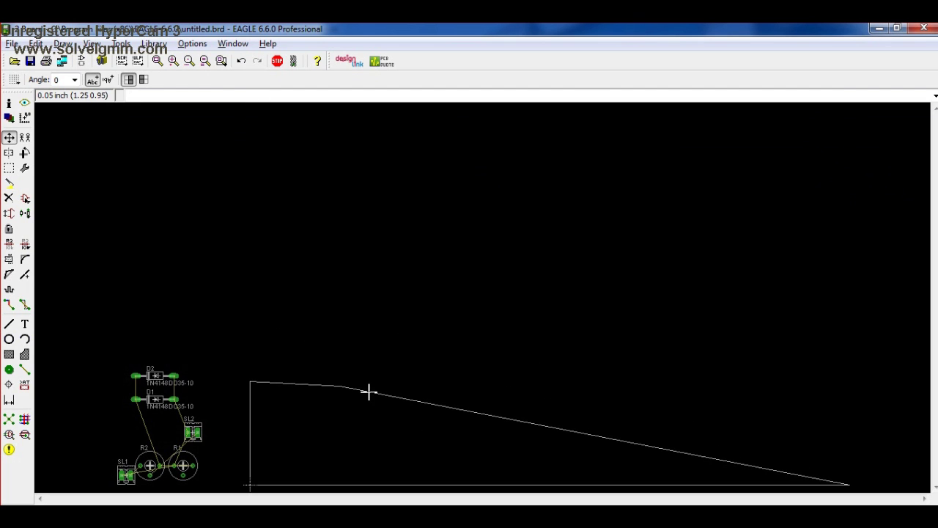
click(350, 404)
click(849, 484)
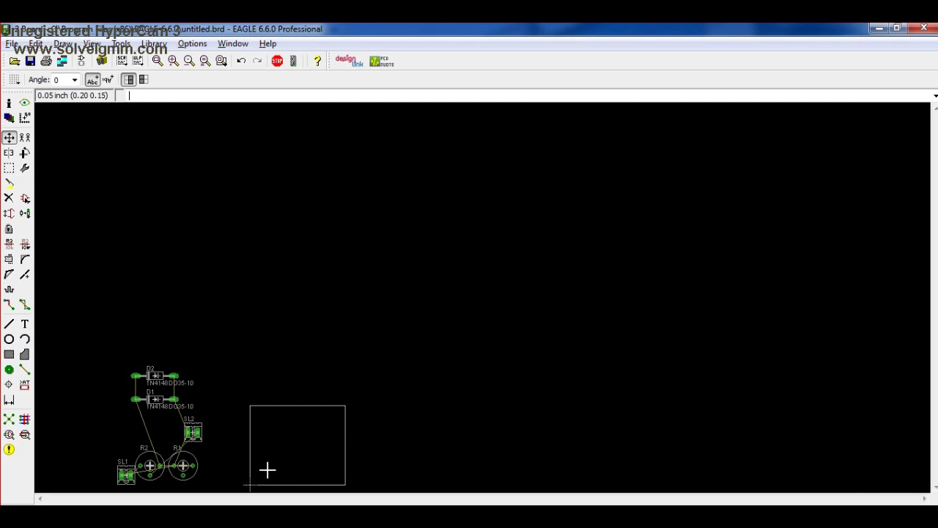
scroll(147, 439, up, 1)
scroll(115, 478, down, 2)
scroll(95, 403, up, 4)
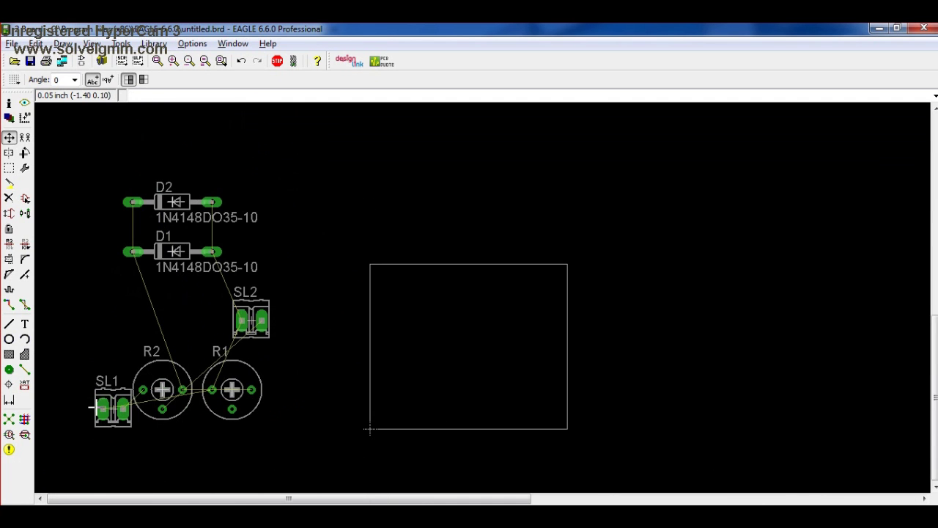
Place connectors SL2 and SL1 along the outline's left edge, rotated 90 degrees, with SL2 above SL1.
click(251, 322)
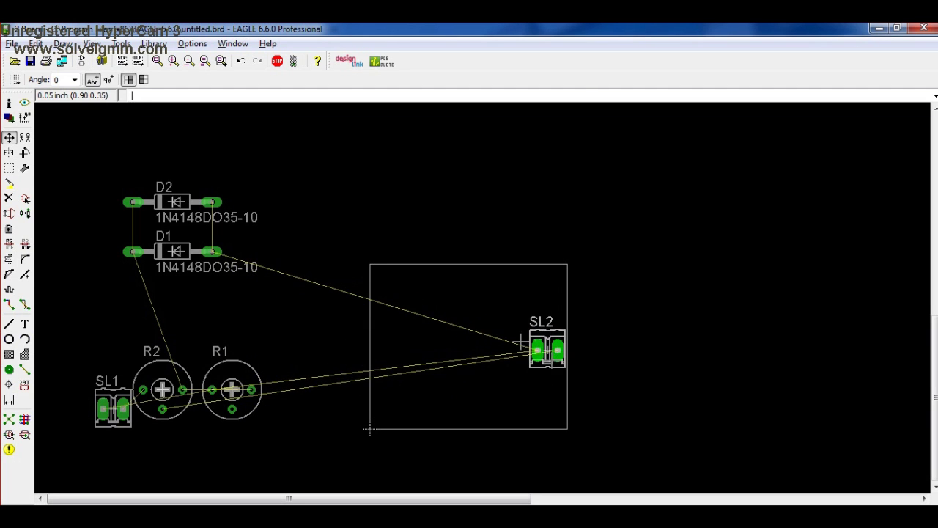
click(399, 291)
click(112, 408)
right_click(400, 407)
click(400, 407)
click(400, 291)
right_click(400, 291)
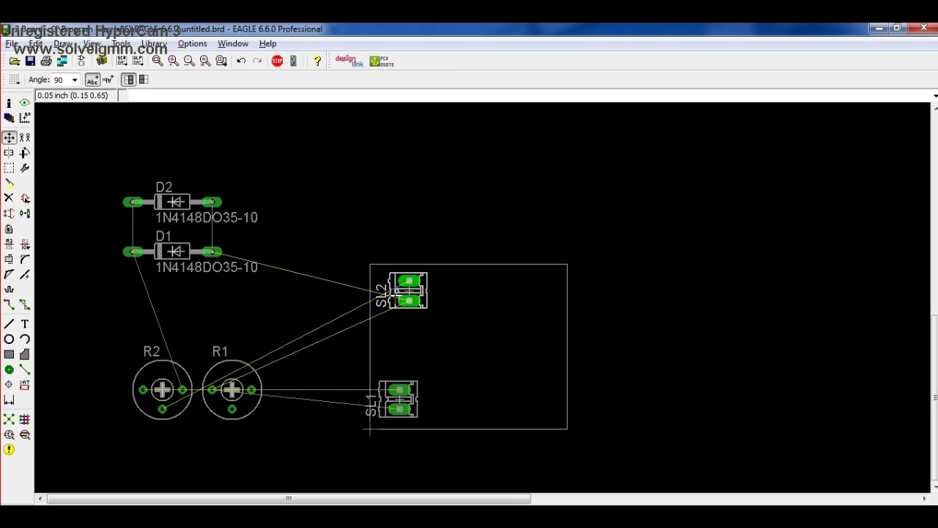
click(391, 282)
Move trimmer R2 inside the outline beside connector SL2, rotating it to 270 degrees.
click(162, 389)
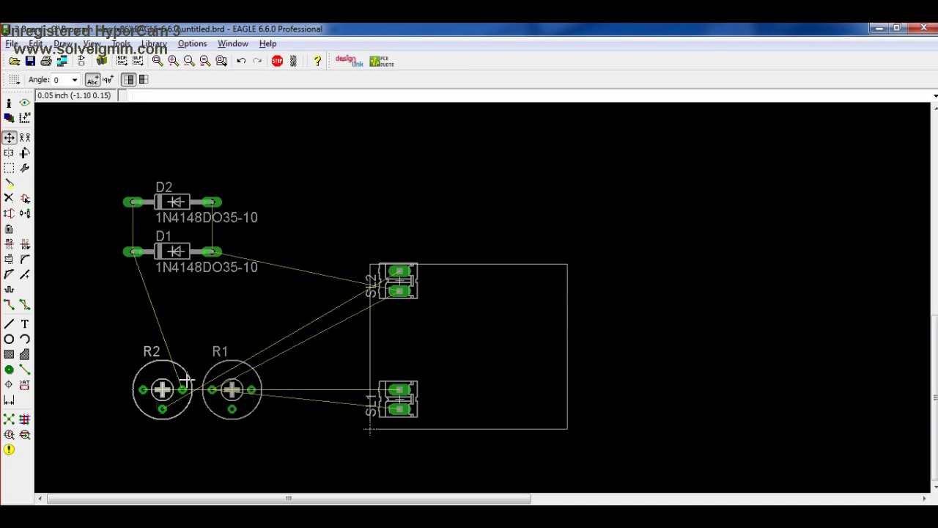
right_click(469, 338)
right_click(477, 354)
right_click(485, 326)
right_click(470, 328)
right_click(460, 331)
right_click(459, 331)
right_click(459, 332)
right_click(465, 290)
right_click(465, 290)
right_click(464, 290)
right_click(463, 291)
click(451, 292)
Move trimmer R1 inside the outline directly below R2 and rotate it to 270 degrees.
click(230, 378)
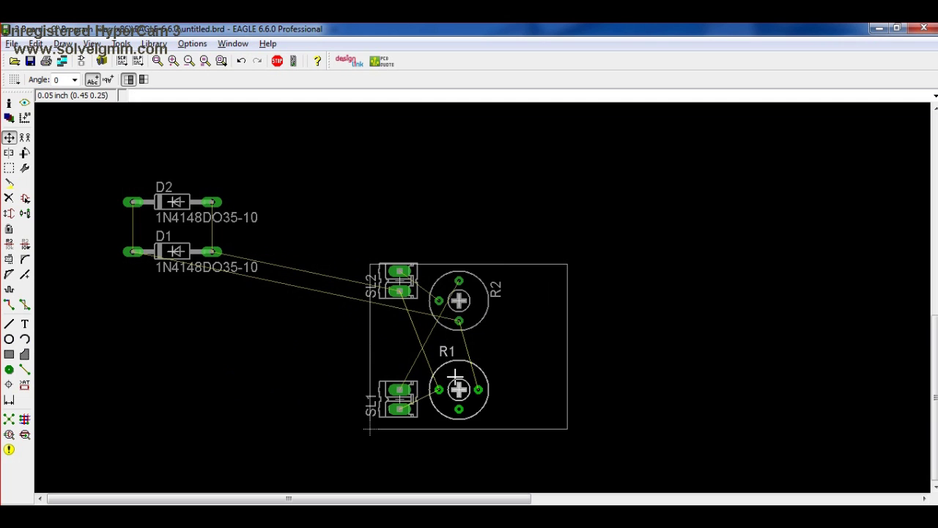
right_click(473, 401)
right_click(467, 398)
right_click(461, 394)
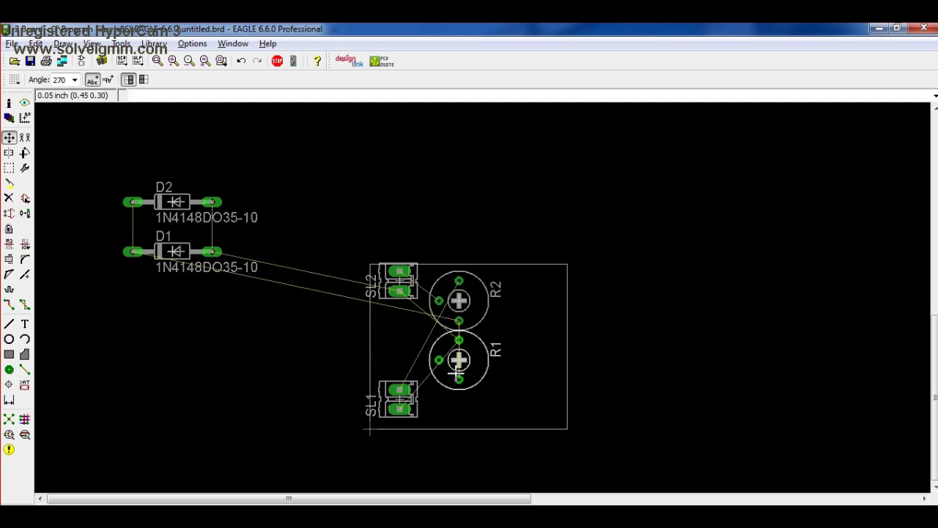
click(456, 369)
Rotate diodes D1 and D2 to 90 degrees and place them side by side near the outline's right edge, D1 outermost.
click(174, 252)
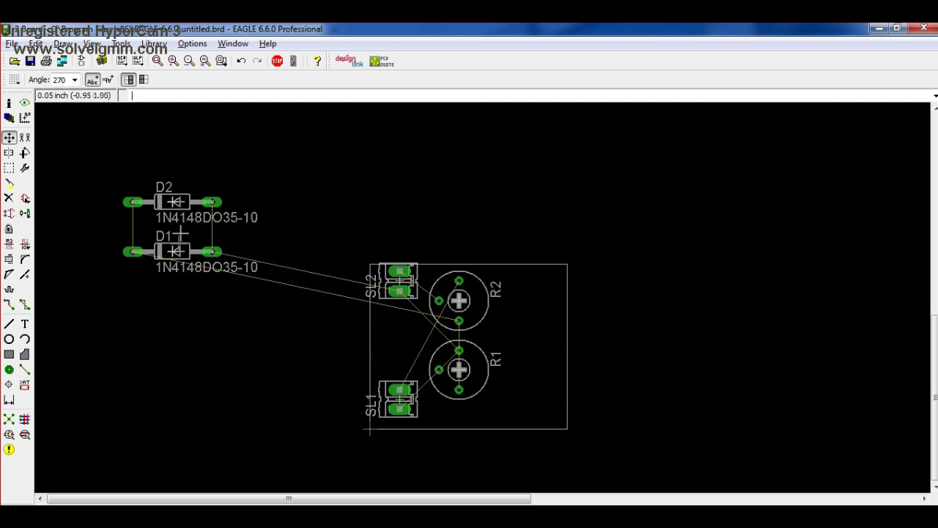
right_click(531, 381)
click(549, 345)
click(175, 201)
right_click(529, 314)
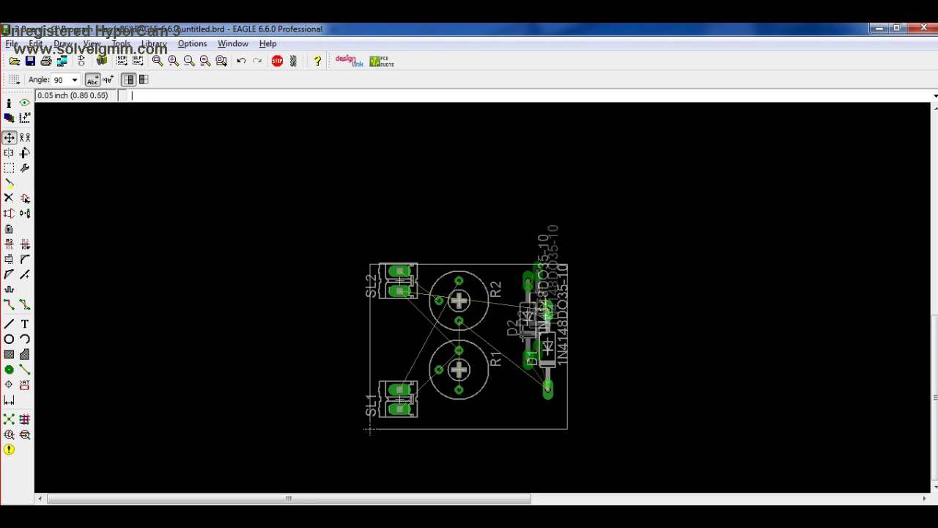
click(519, 348)
Recalculate the ratsnest and rotate trimmer R1 to 0 degrees in place.
click(9, 419)
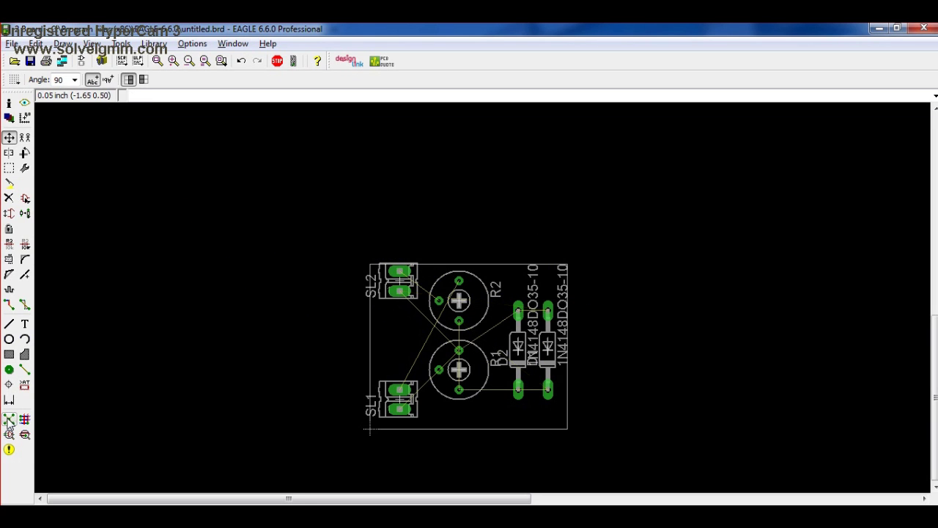
click(465, 369)
right_click(447, 376)
click(456, 364)
Rotate trimmer R2 to 0 degrees, and shift trimmer R1 and connector SL2 slightly down.
click(467, 300)
right_click(465, 299)
right_click(463, 298)
right_click(461, 297)
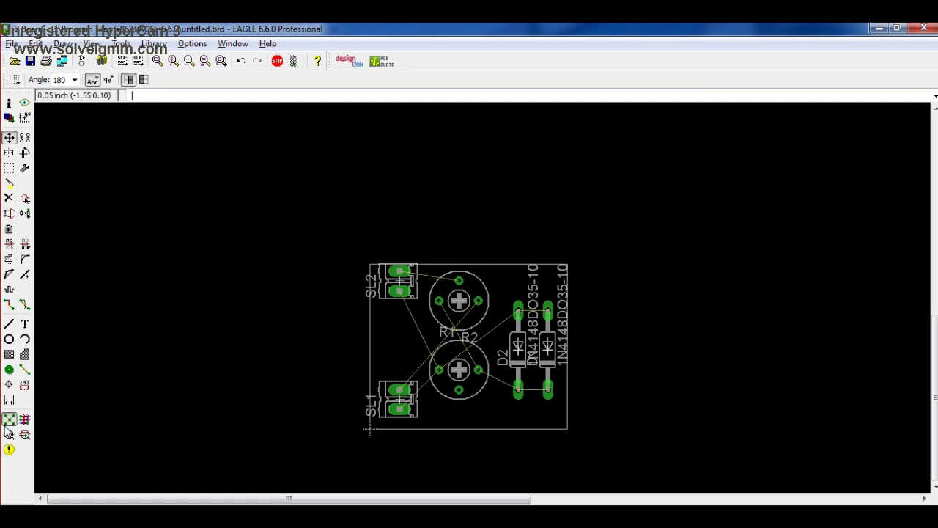
right_click(459, 300)
right_click(459, 301)
click(459, 301)
click(455, 384)
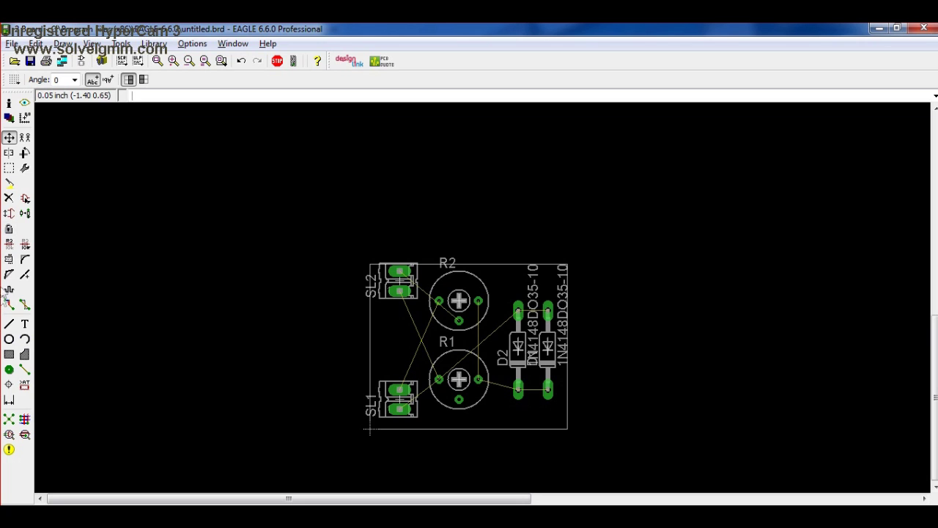
click(400, 281)
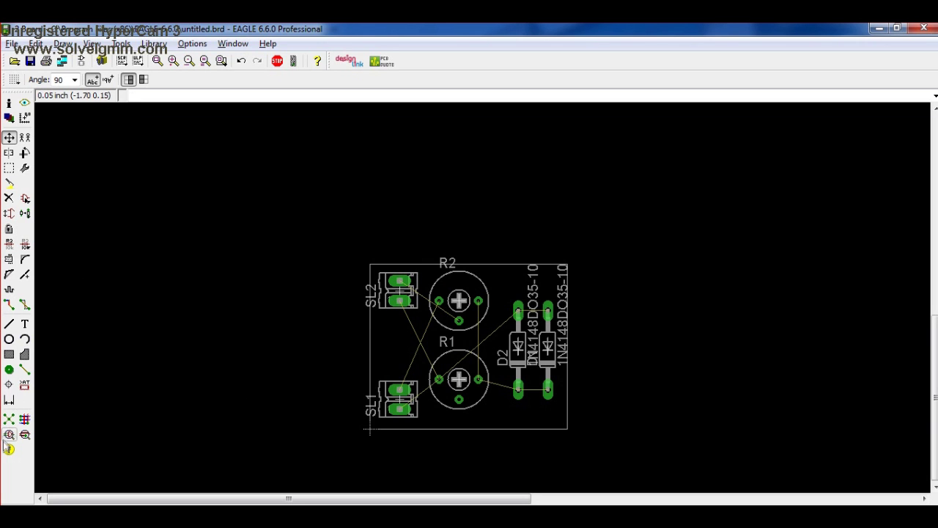
Add three holes with drill 0.11023622: one between SL2 and SL1, one above the diodes and one below them.
click(8, 384)
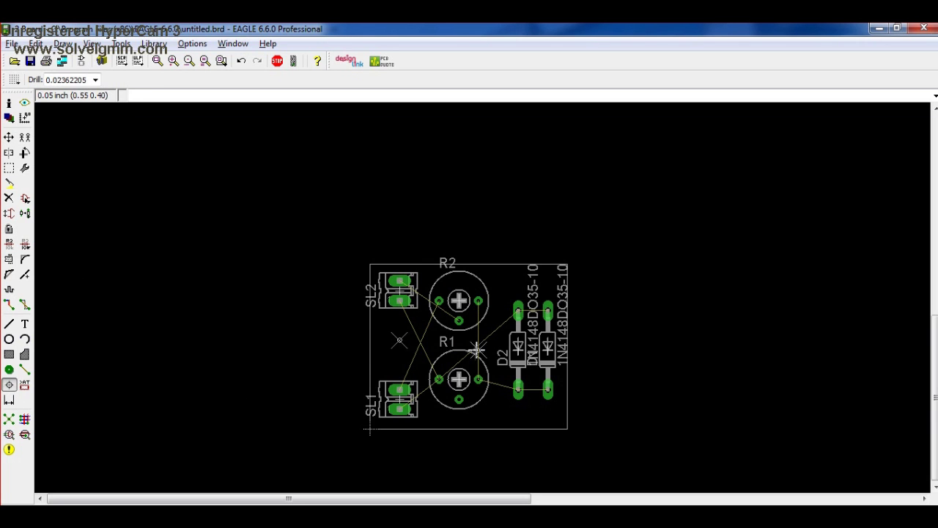
click(94, 79)
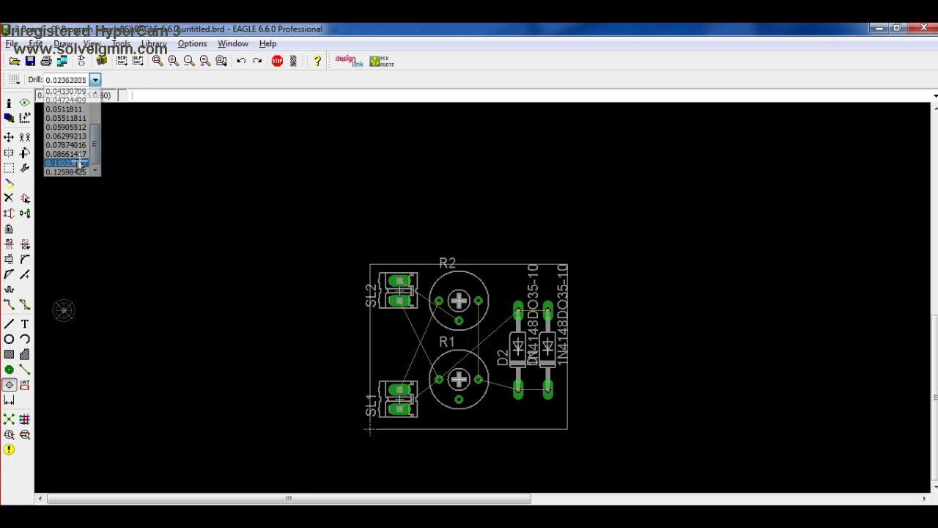
click(66, 162)
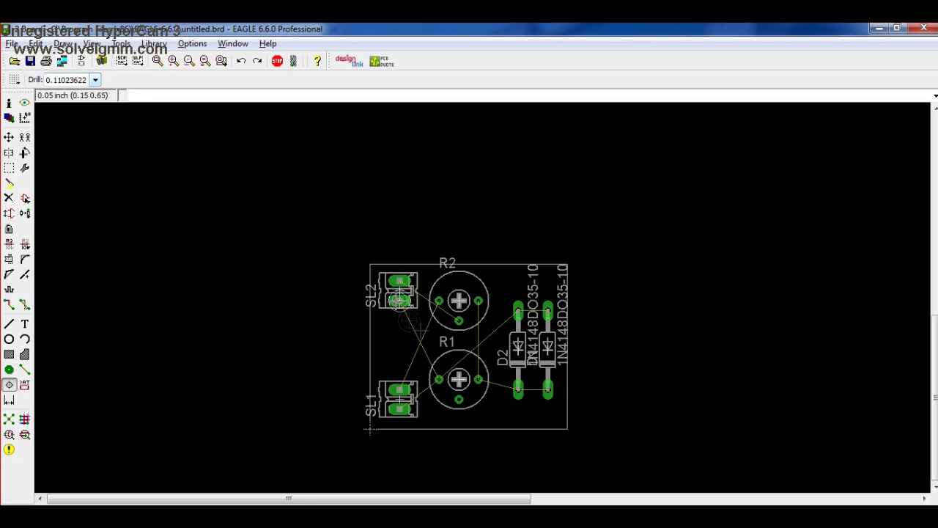
click(408, 349)
click(538, 279)
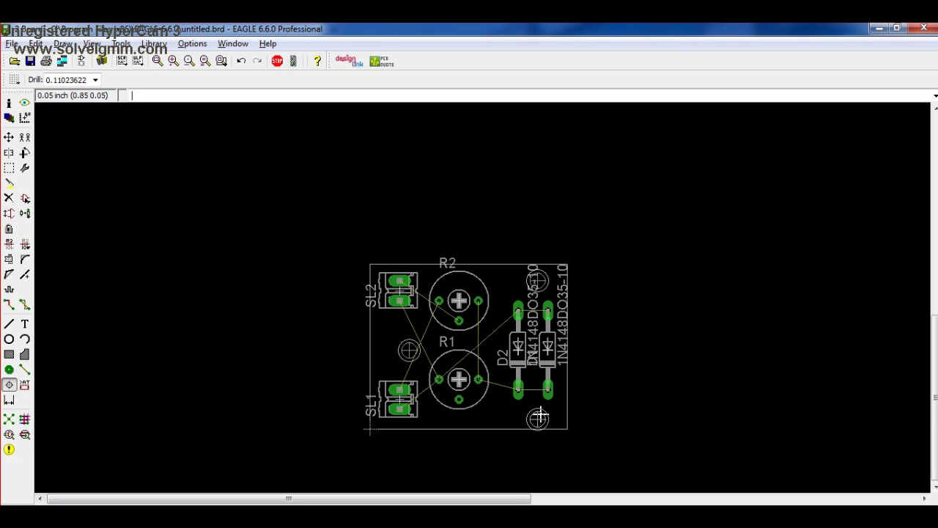
click(537, 410)
click(9, 304)
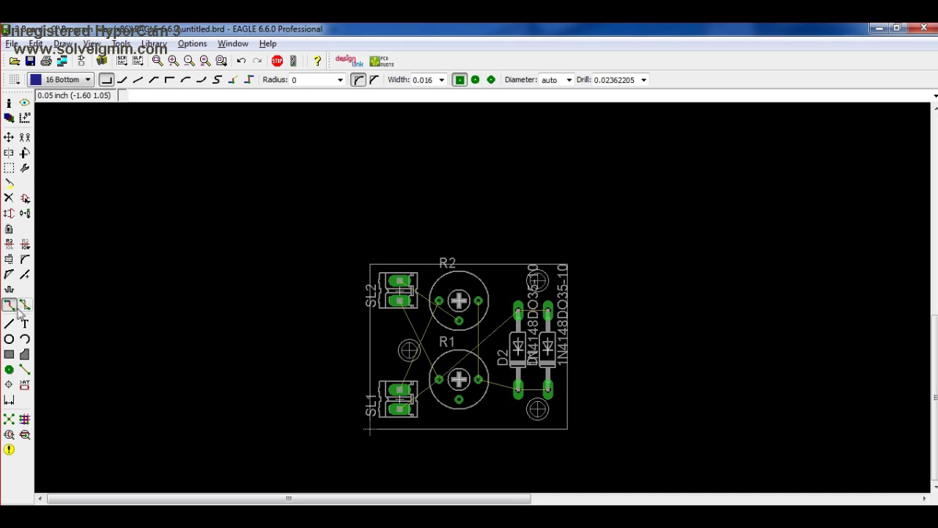
click(402, 302)
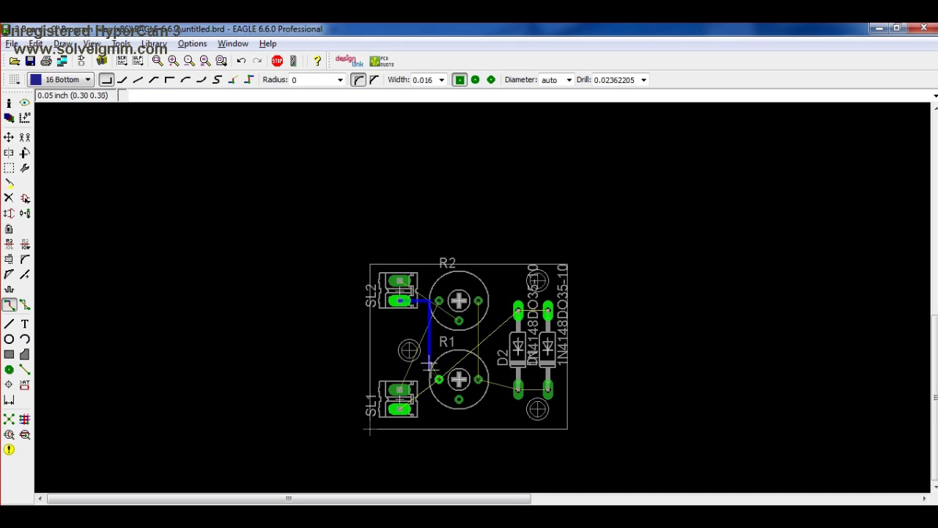
key(Escape)
text(`)
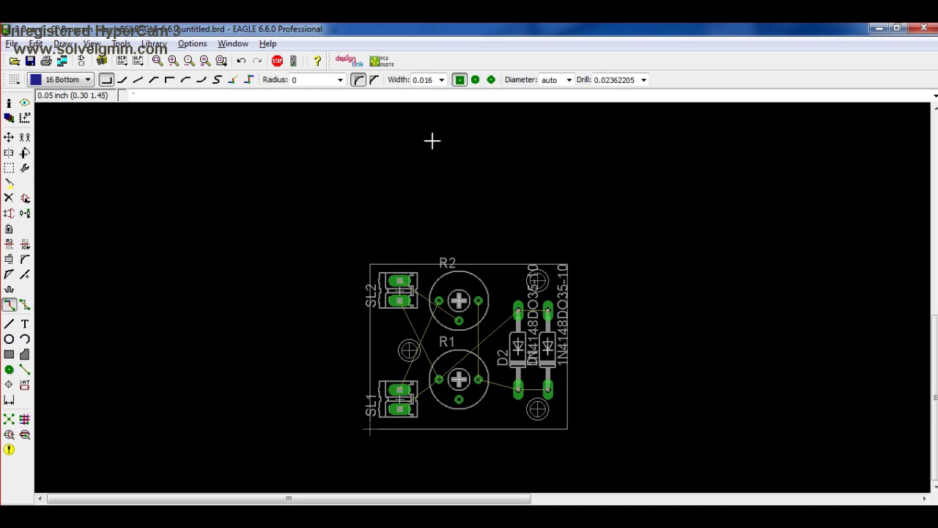
click(441, 79)
scroll(429, 118, down, 2)
click(425, 100)
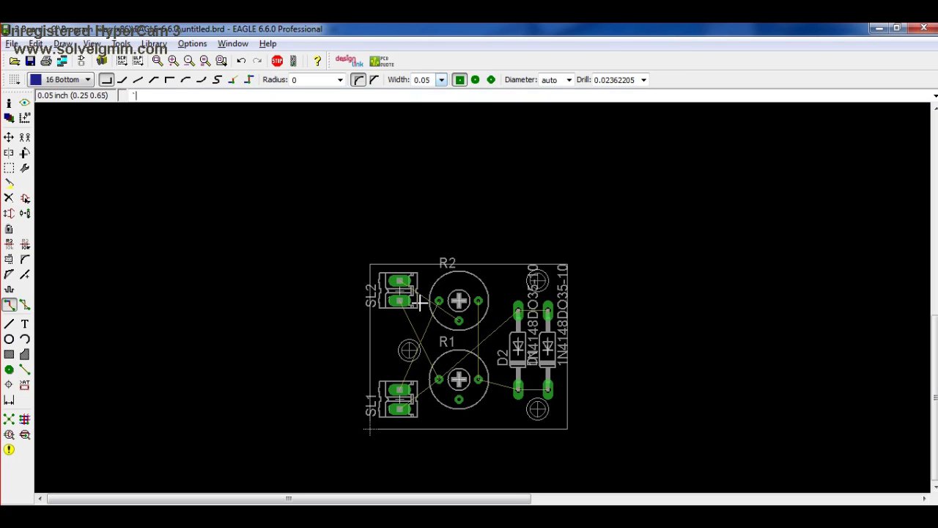
click(420, 302)
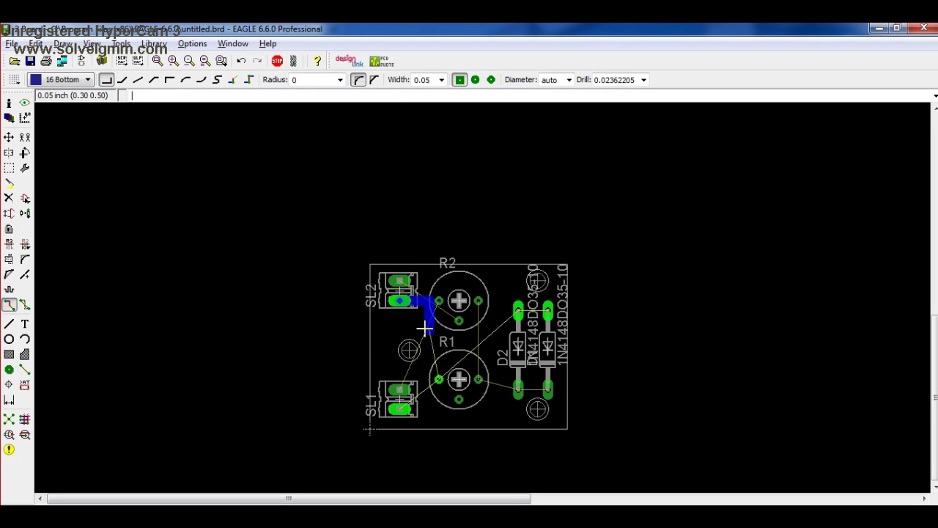
key(Escape)
Route a 0.04-wide track with 45-degree bends on the Bottom layer from SL2's lower pad to R1's left pad.
click(436, 79)
click(425, 136)
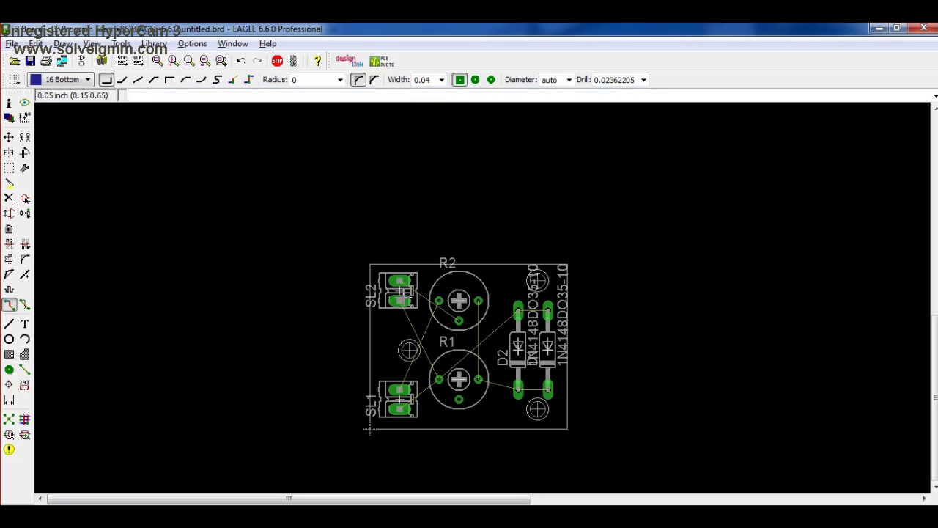
click(418, 302)
key(Escape)
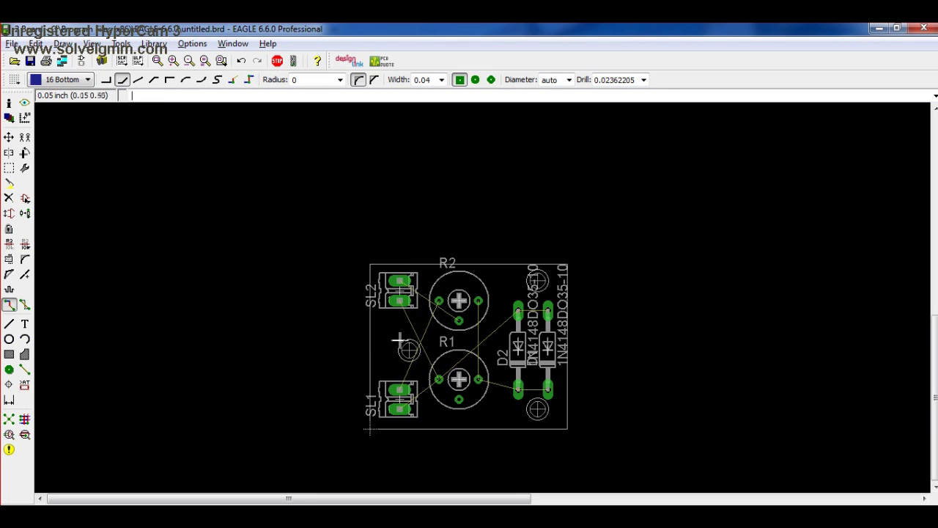
click(400, 301)
click(437, 377)
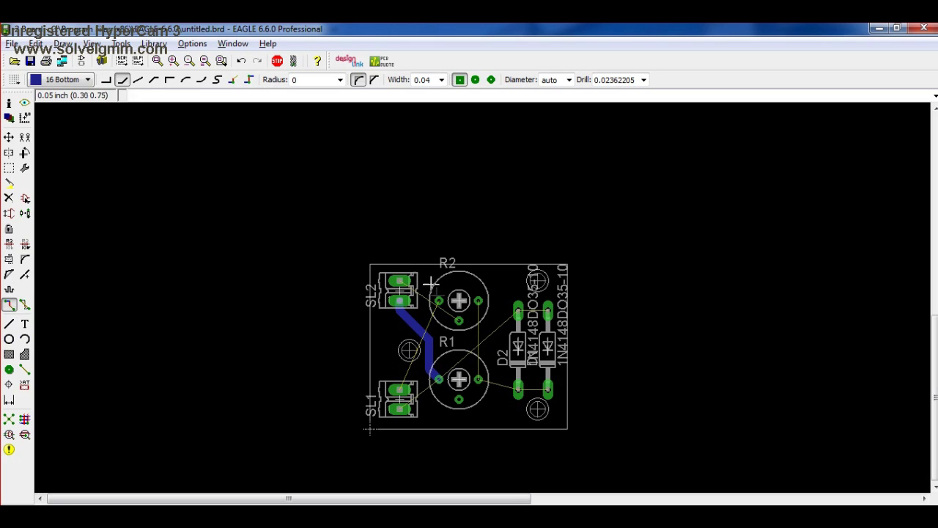
Route a 0.04-wide Bottom-layer track from R2's left pad through the centre of R1 to SL1's upper pad.
click(437, 320)
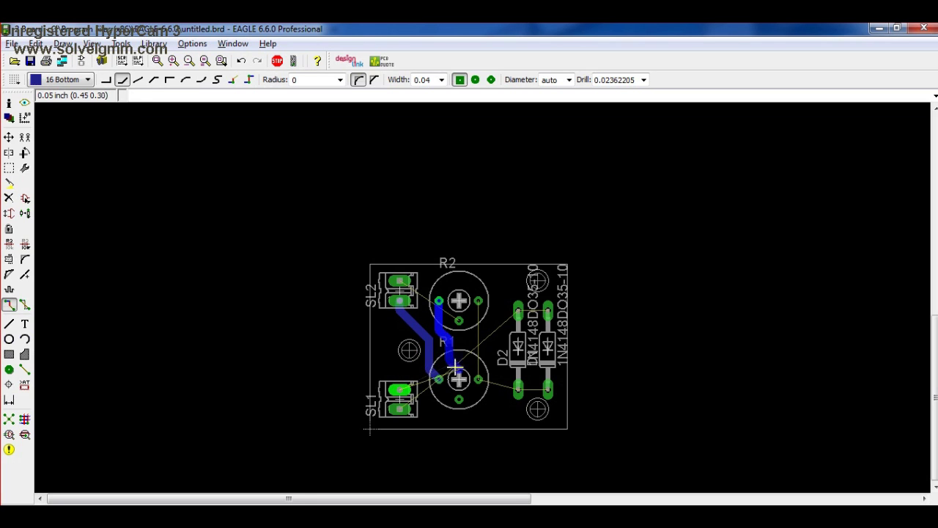
click(457, 379)
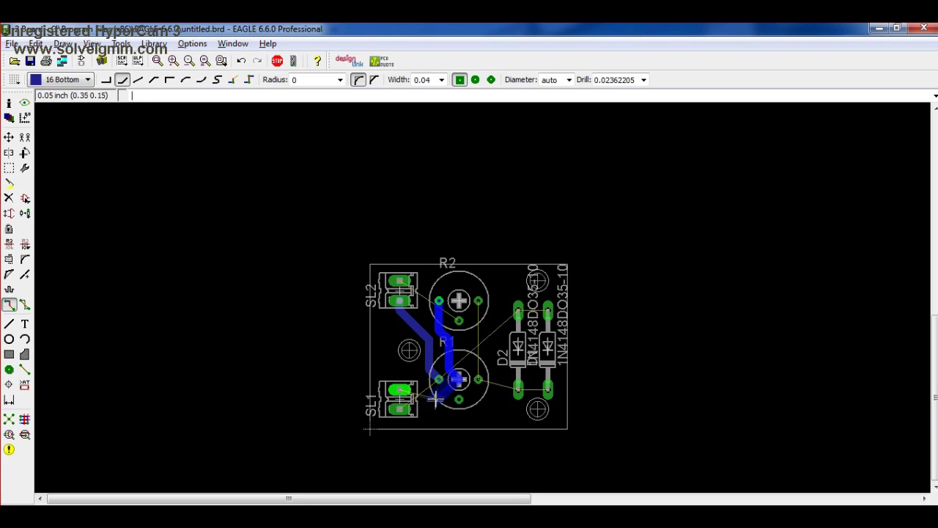
click(403, 389)
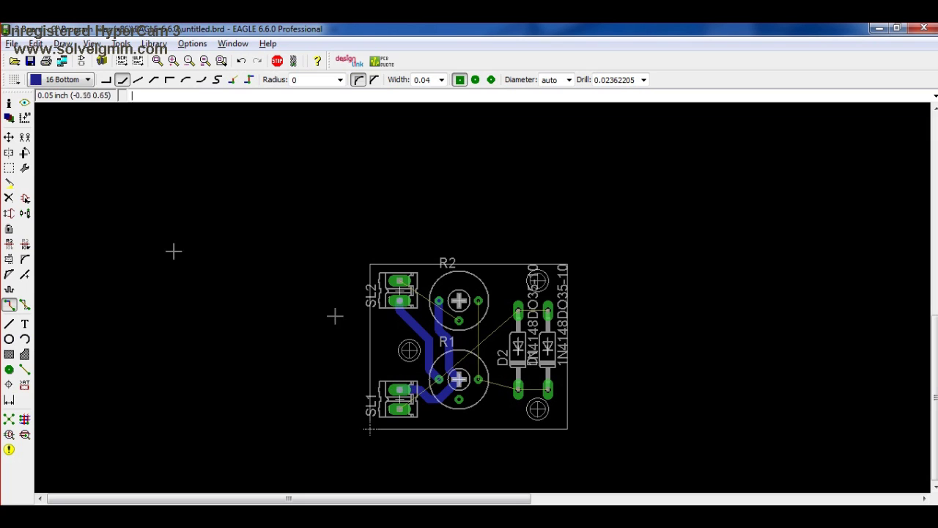
Route 0.04-wide Bottom-layer tracks from SL2's upper pad to R2's lower pad, and from SL1's lower pad around the hole to the outer diode's upper pad.
click(400, 280)
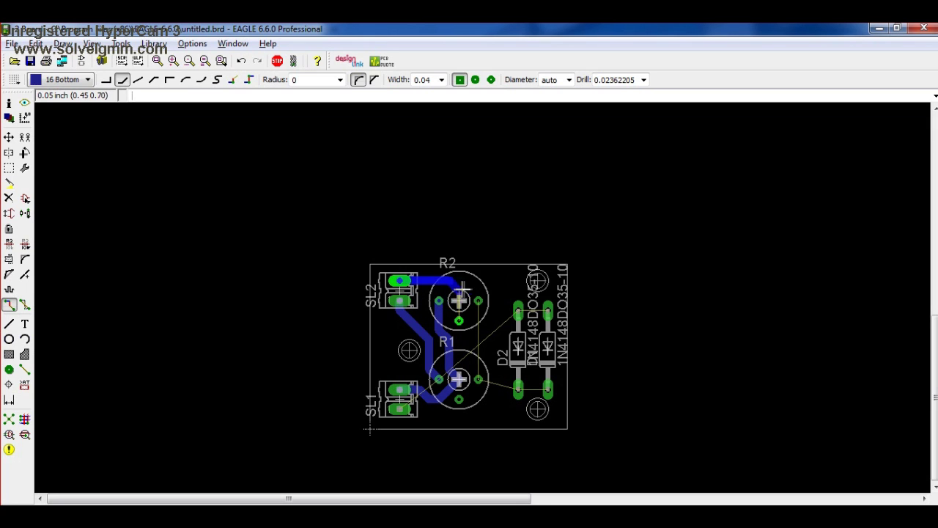
click(459, 318)
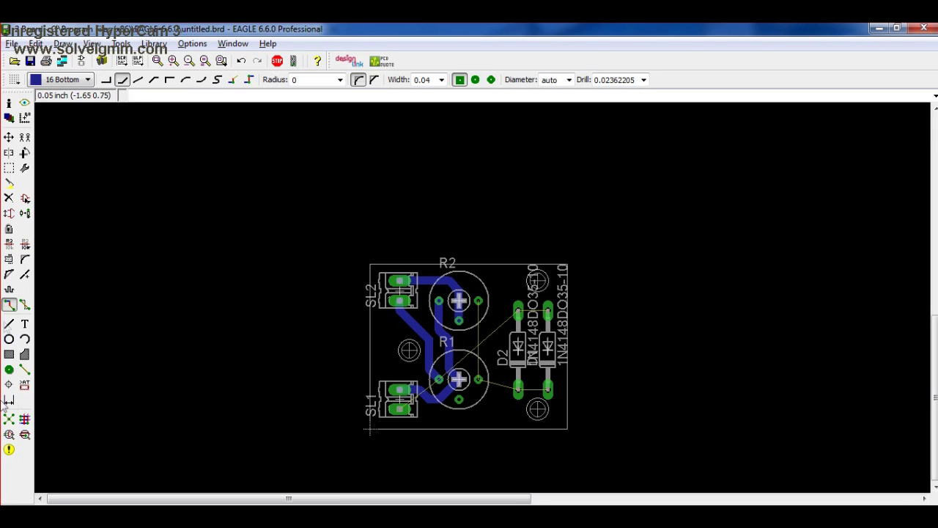
click(399, 408)
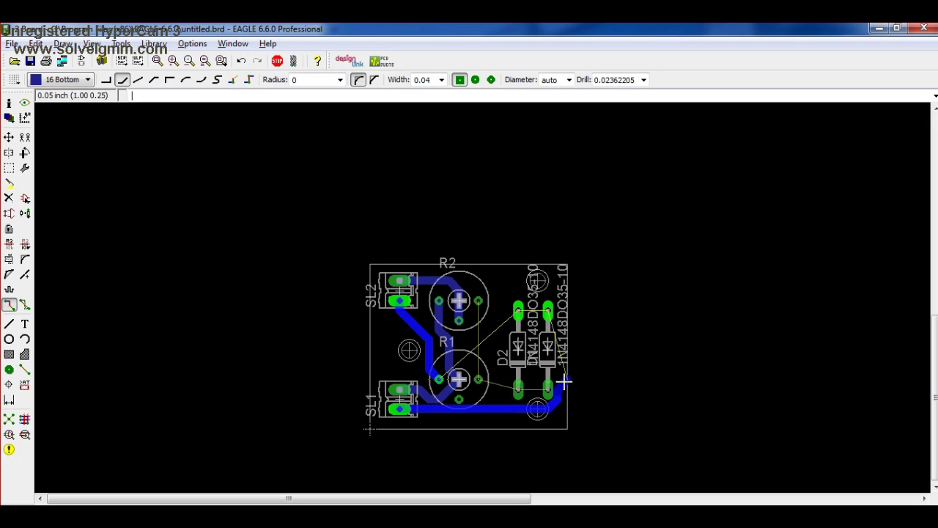
click(568, 392)
click(549, 314)
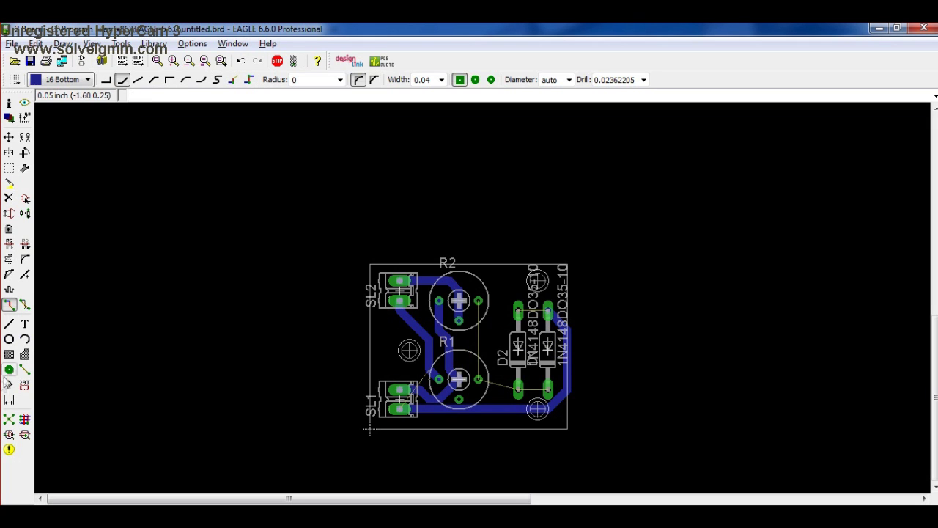
Route a 0.04-wide Bottom-layer track from the lower diode pads through R1's right pad up to R2's right pad.
click(548, 388)
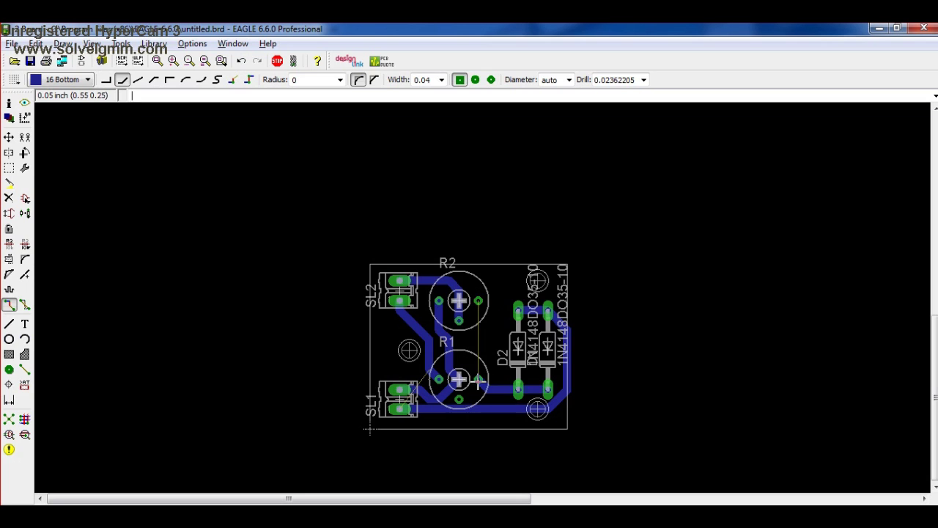
click(478, 301)
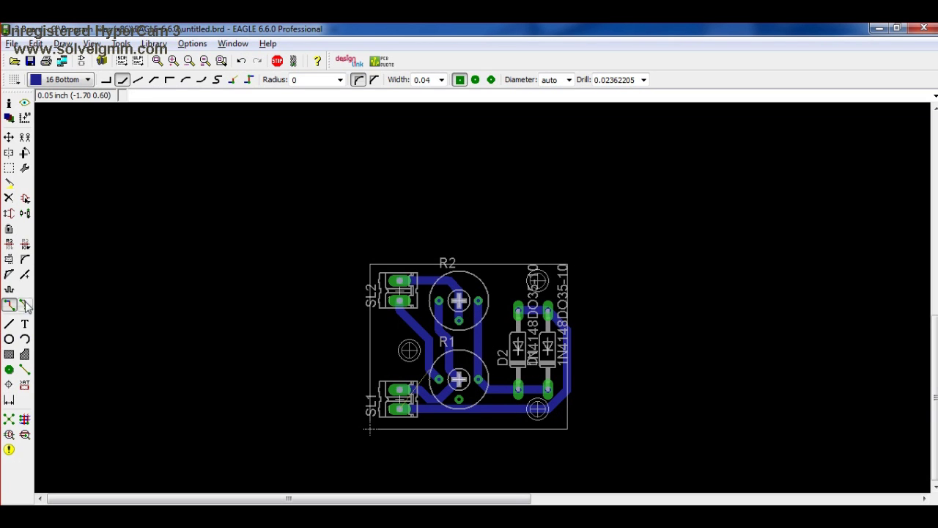
Place the mirrored Bottom-layer text PCB, size 0.07 and rotated 90 degrees, between connectors SL2 and SL1.
click(25, 324)
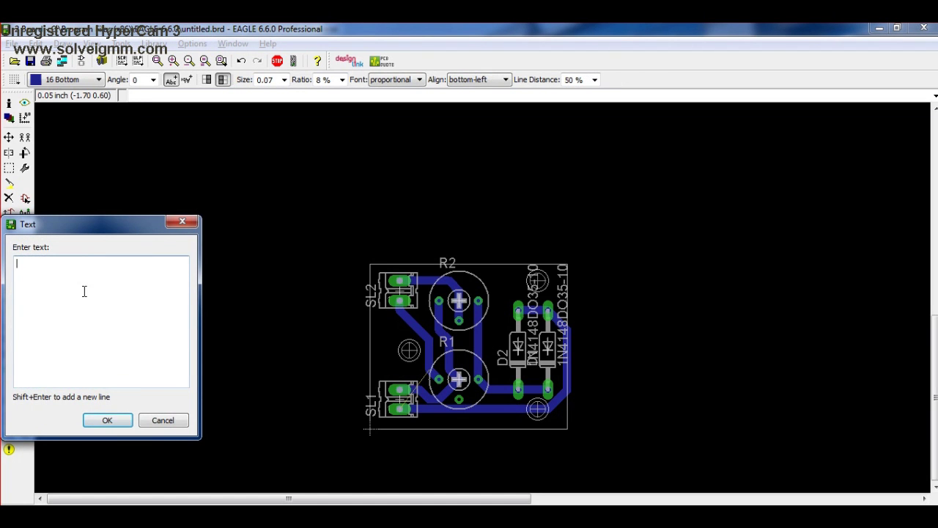
key(Return)
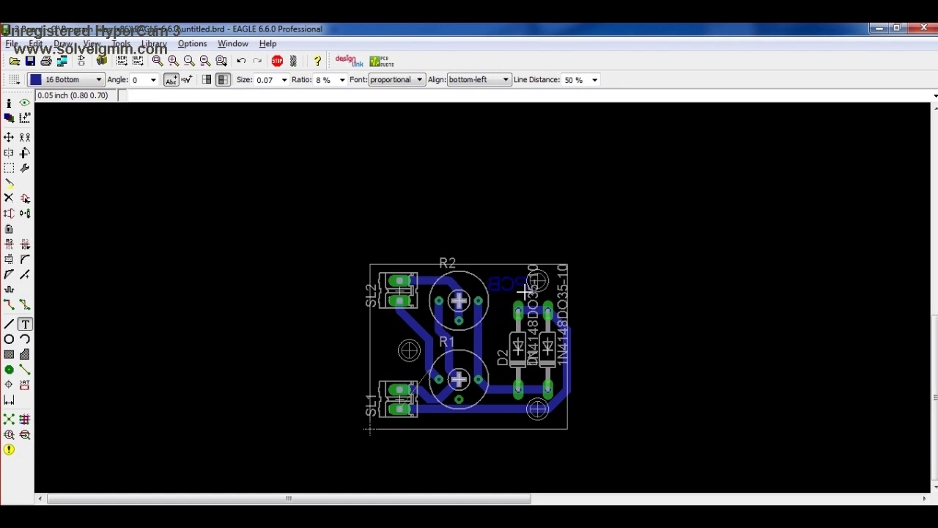
right_click(513, 287)
right_click(503, 282)
right_click(501, 278)
right_click(392, 330)
right_click(393, 330)
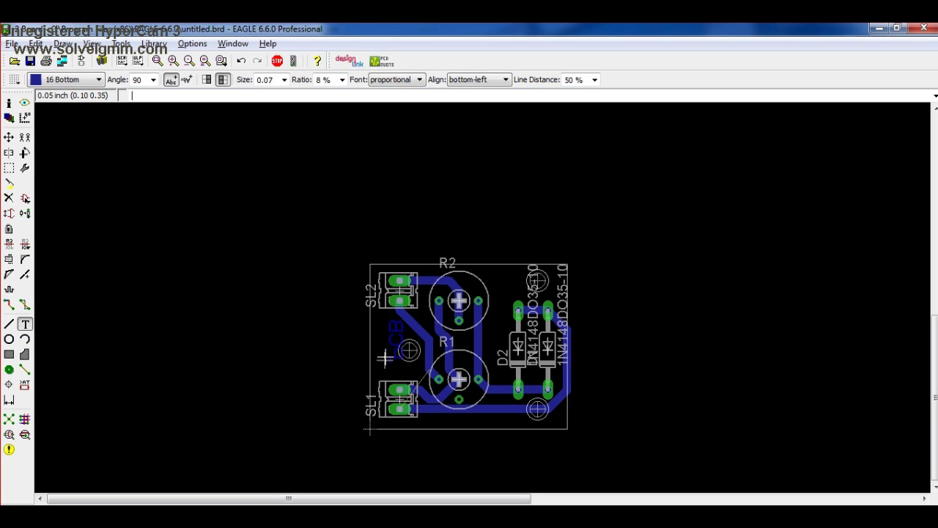
click(380, 360)
key(Escape)
click(427, 253)
Move the right and left edges of the board outline outward by 0.05 inch each.
click(10, 137)
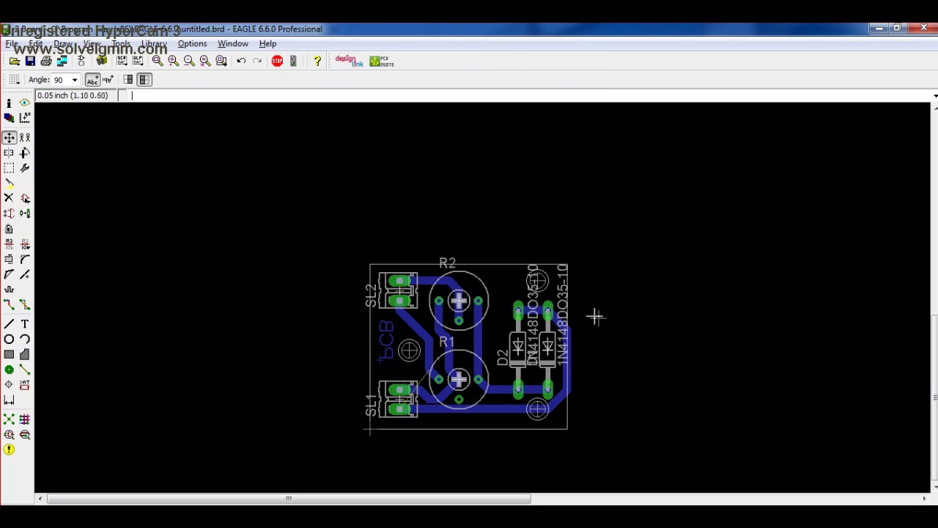
click(568, 403)
click(568, 283)
click(577, 282)
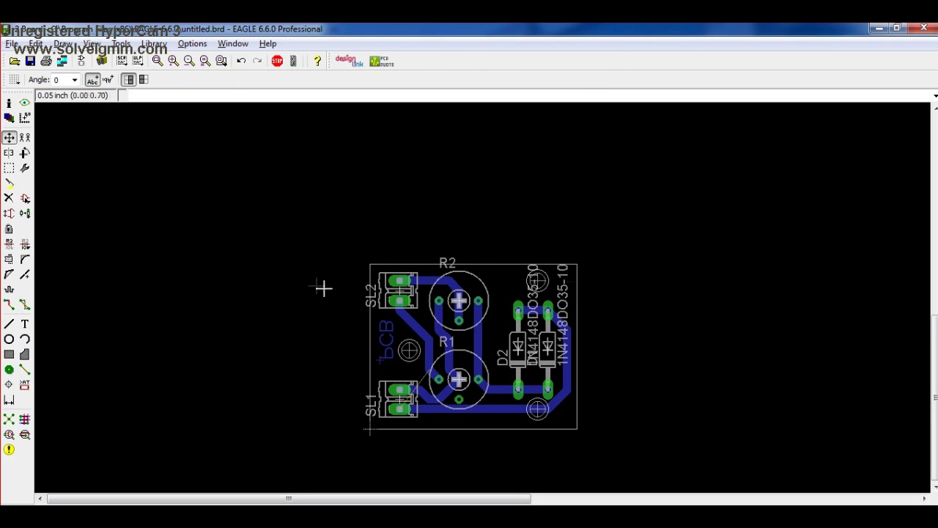
click(369, 273)
click(361, 274)
click(368, 407)
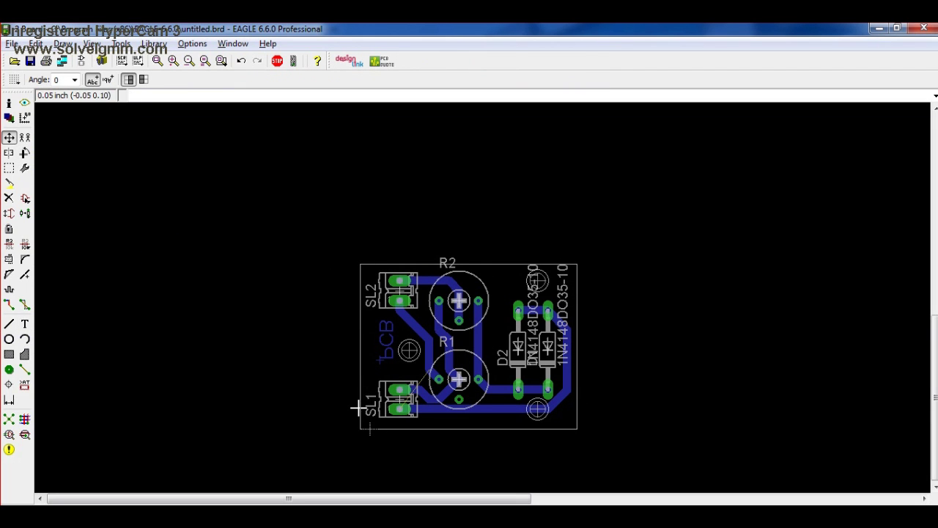
Try to group the whole board layout and move it.
click(9, 183)
click(111, 210)
click(9, 168)
drag(293, 220, 647, 461)
right_click(577, 336)
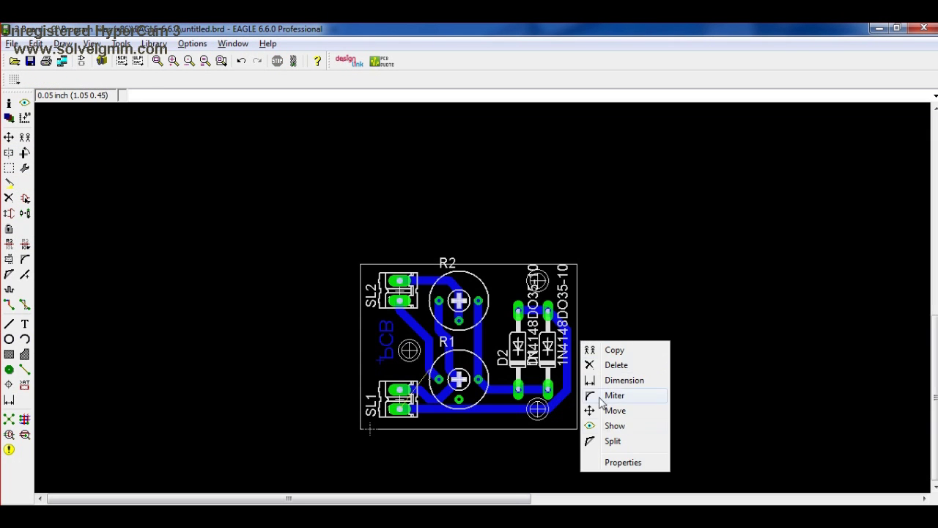
click(622, 408)
click(581, 332)
Group the entire board layout and move it so the outline's lower-left corner sits on the origin.
click(9, 168)
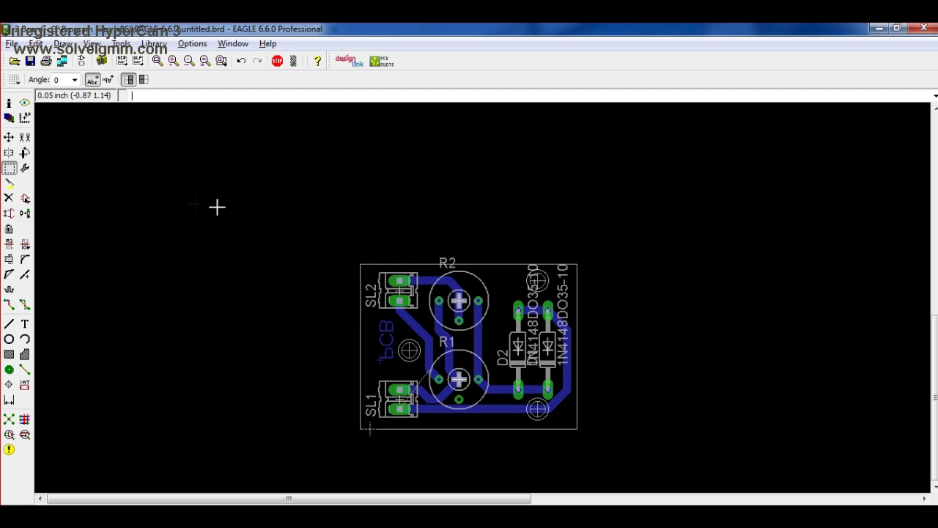
drag(200, 201, 649, 488)
right_click(489, 277)
click(527, 398)
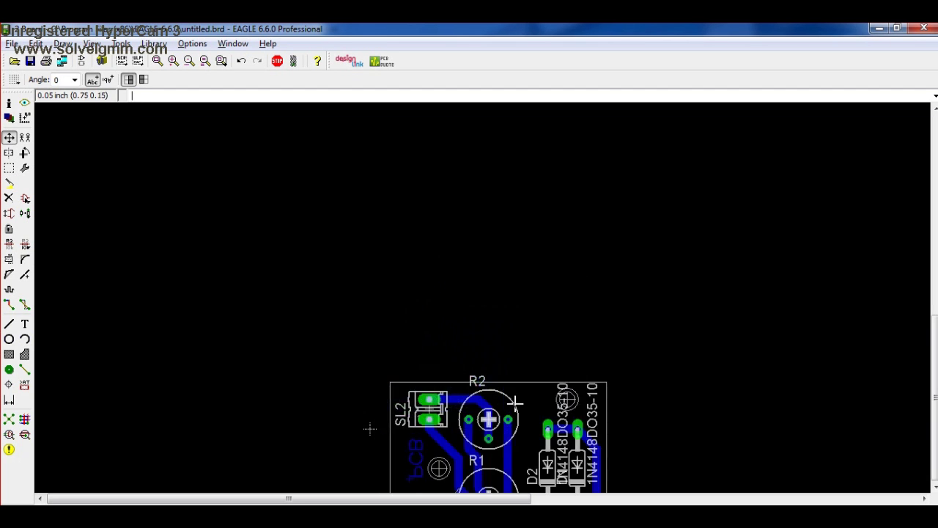
click(493, 279)
Start the Polygon command, check the net properties of the wire between R1 and GND in the schematic, and return to the board.
click(24, 355)
click(81, 62)
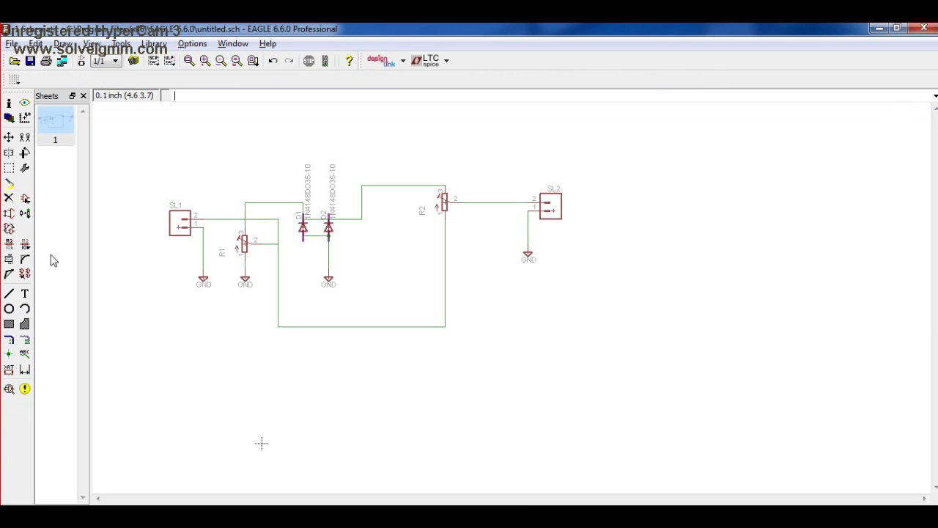
click(24, 103)
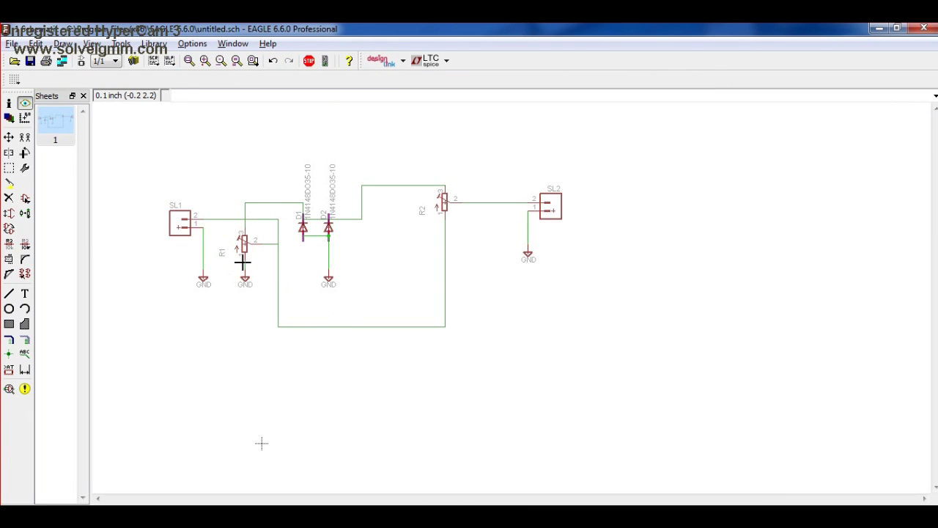
click(9, 137)
click(10, 105)
click(246, 268)
drag(314, 329, 284, 329)
click(345, 370)
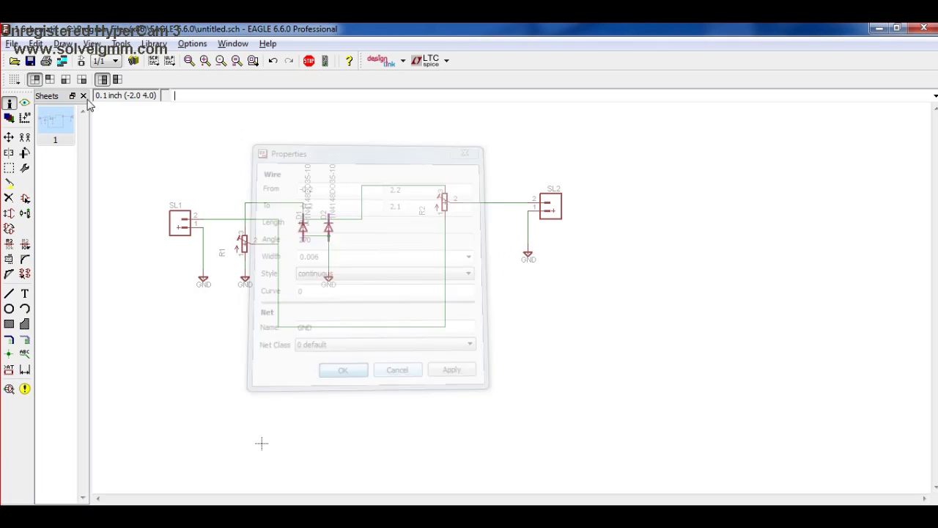
click(81, 61)
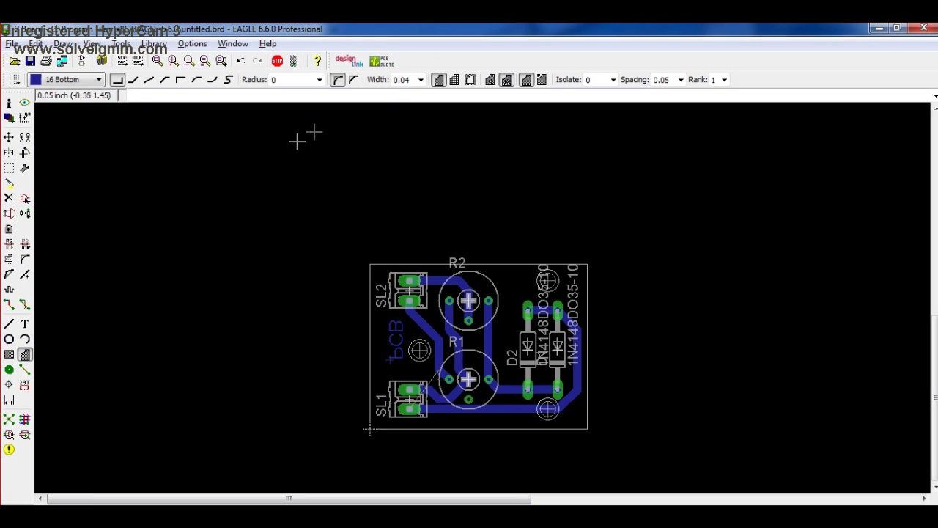
Draw a 0.04-wide Bottom-layer polygon around the board outline with isolate 0.012 and spacing 0.05.
click(680, 79)
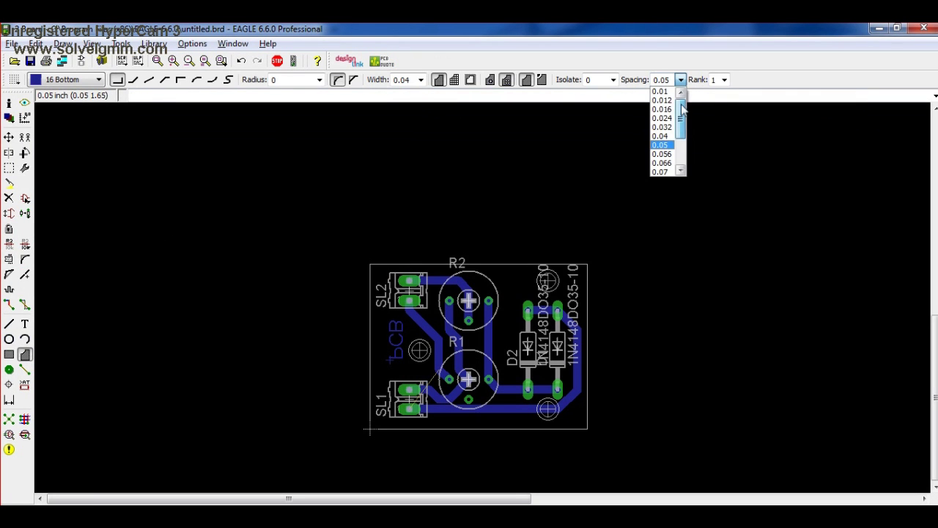
click(666, 145)
click(613, 80)
click(602, 109)
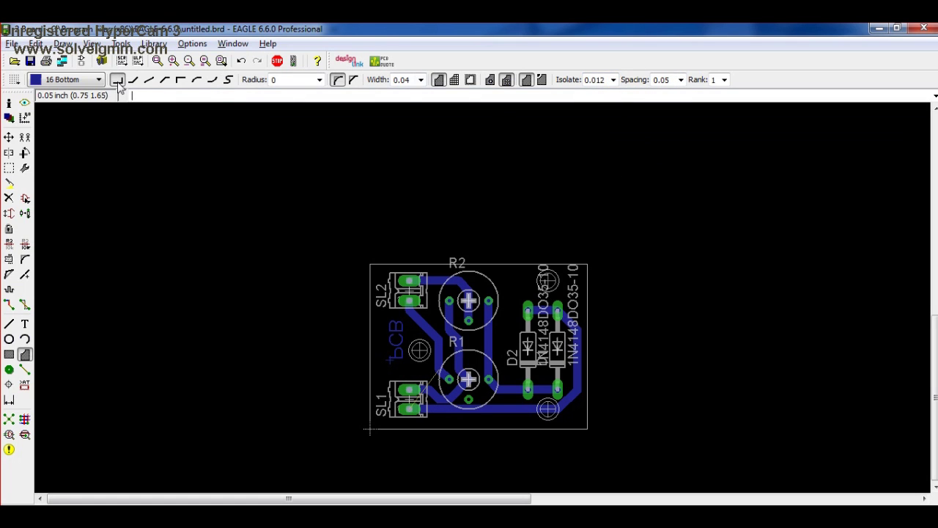
click(367, 261)
click(586, 261)
click(588, 429)
click(369, 429)
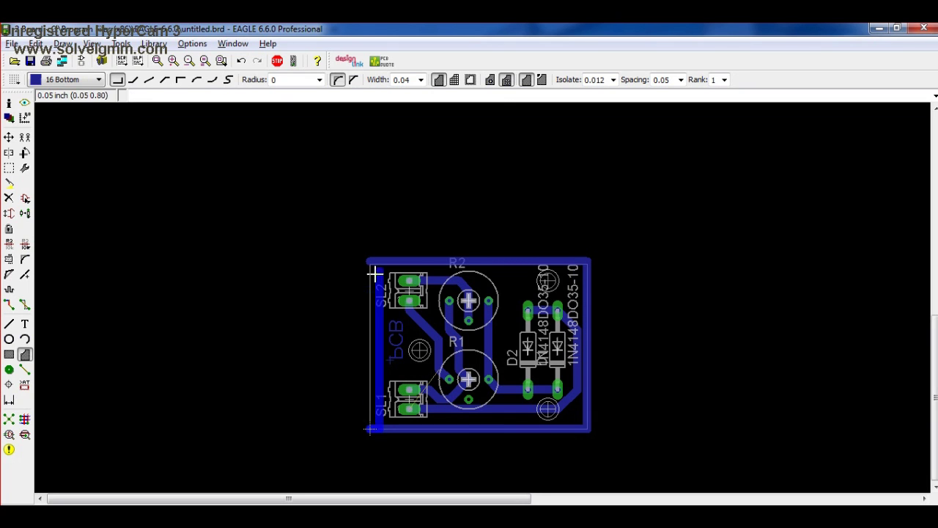
click(368, 261)
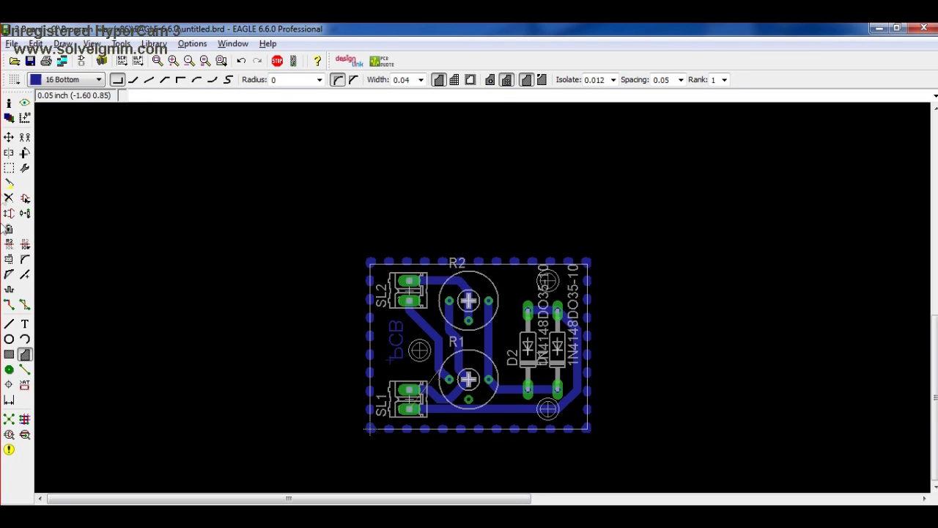
Name the polygon GND and run Ratsnest to fill it with copper.
click(9, 243)
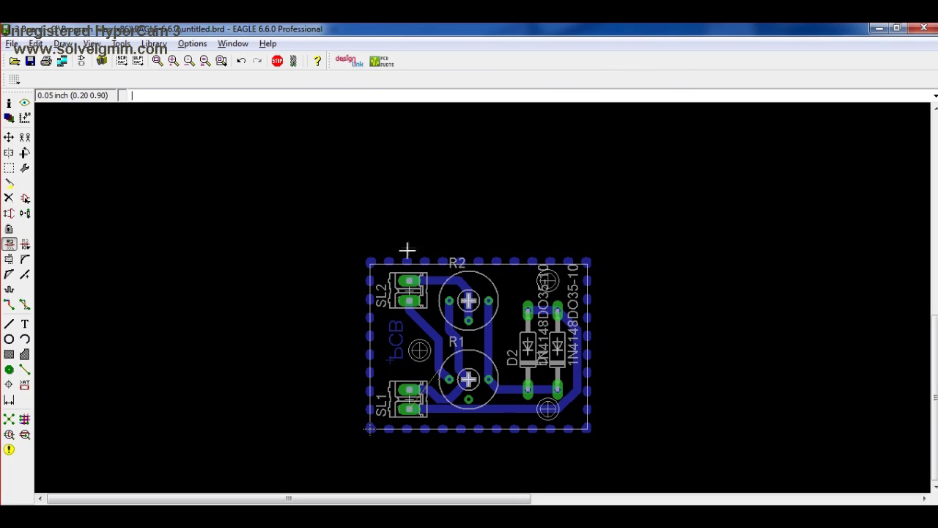
click(369, 321)
text(GND)
key(Return)
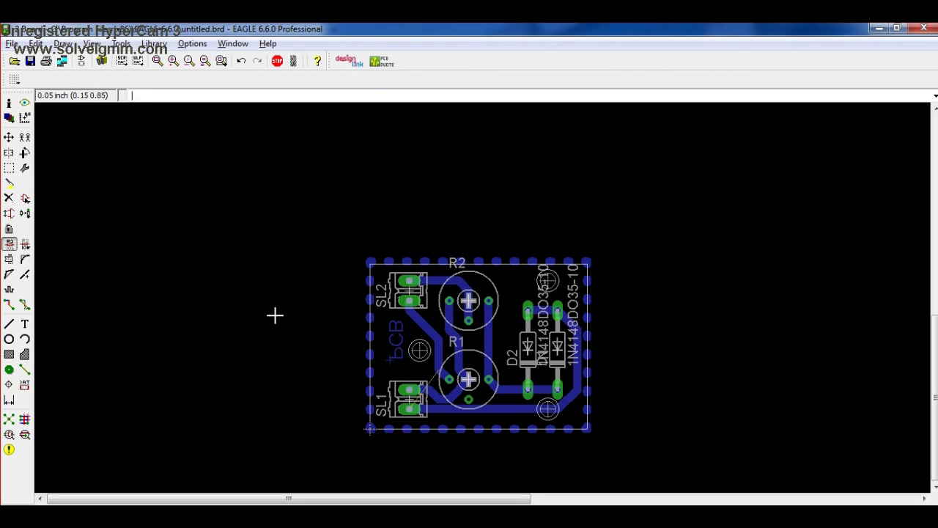
click(8, 419)
Examine the copper fill and its clearances around the trimmers, diodes and mounting holes.
scroll(483, 323, up, 3)
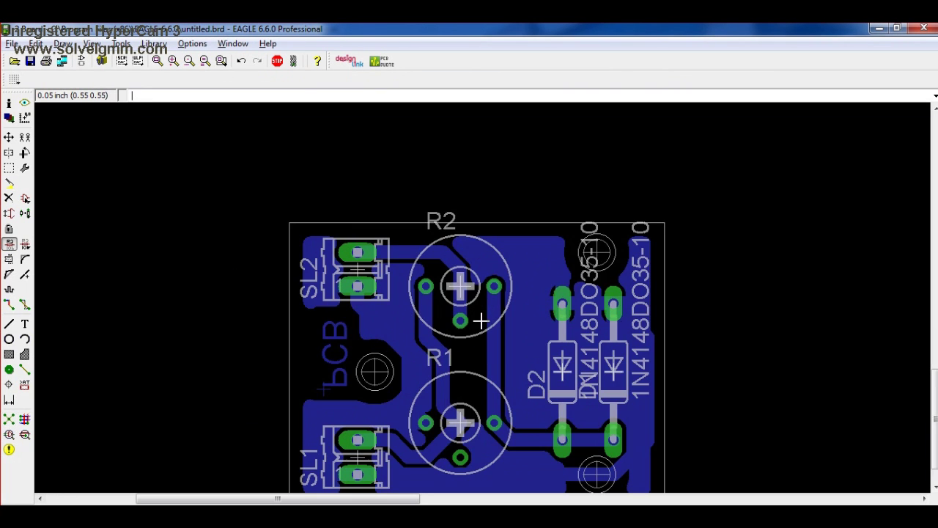
scroll(558, 429, up, 2)
scroll(427, 407, down, 1)
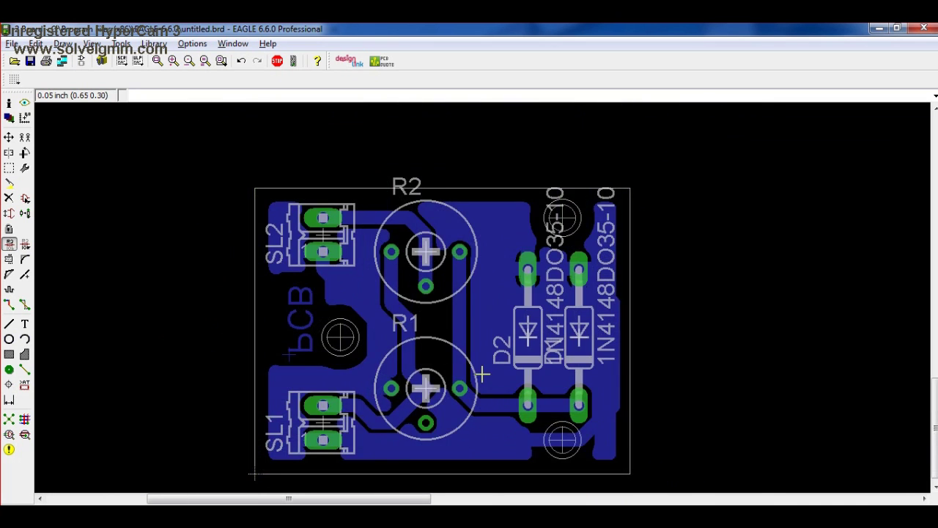
scroll(484, 374, down, 1)
scroll(406, 323, up, 2)
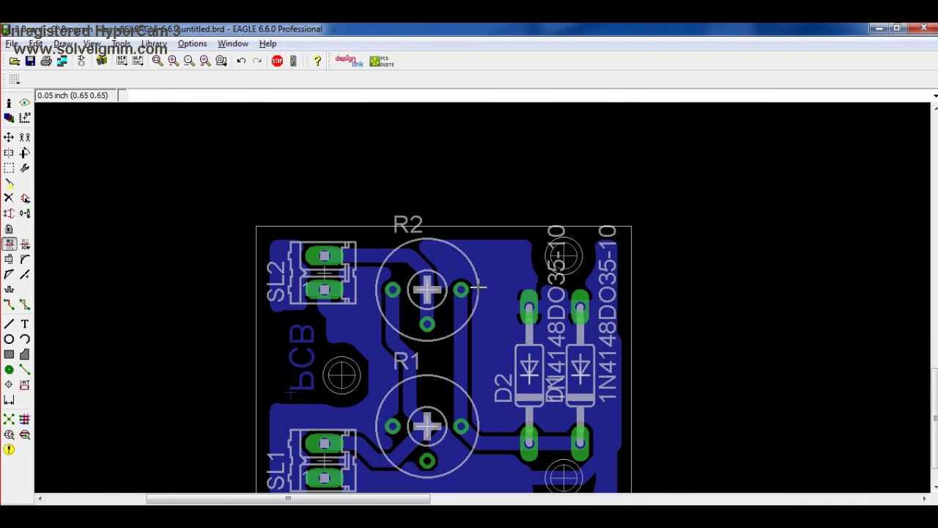
scroll(532, 332, down, 1)
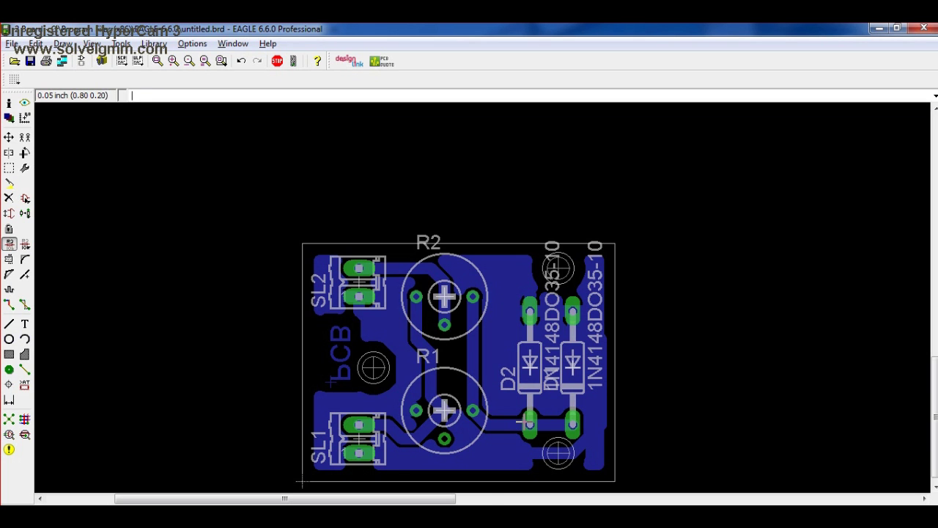
scroll(455, 385, down, 1)
scroll(418, 433, up, 1)
Display only the Bottom, Pads, Vias and Dimension layers.
click(9, 118)
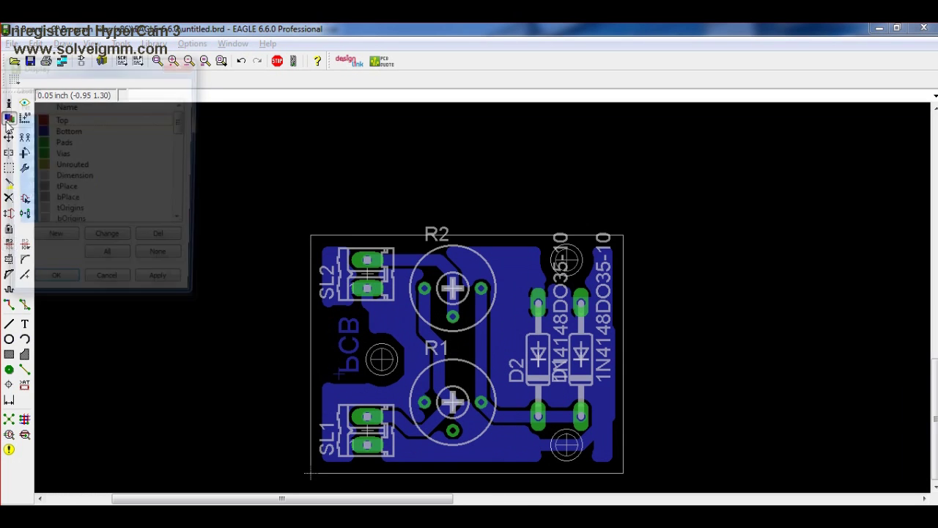
click(168, 265)
click(24, 131)
shift+click(20, 153)
ctrl+click(22, 177)
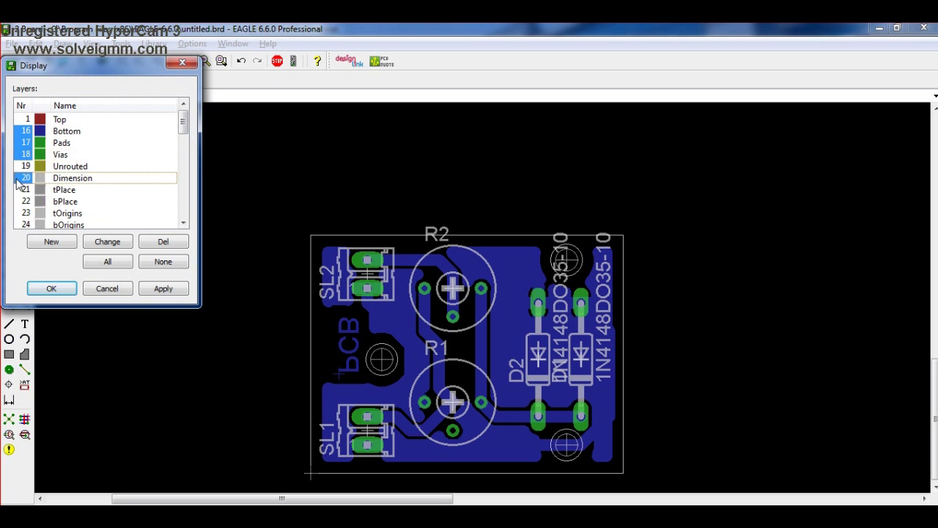
click(162, 289)
click(53, 288)
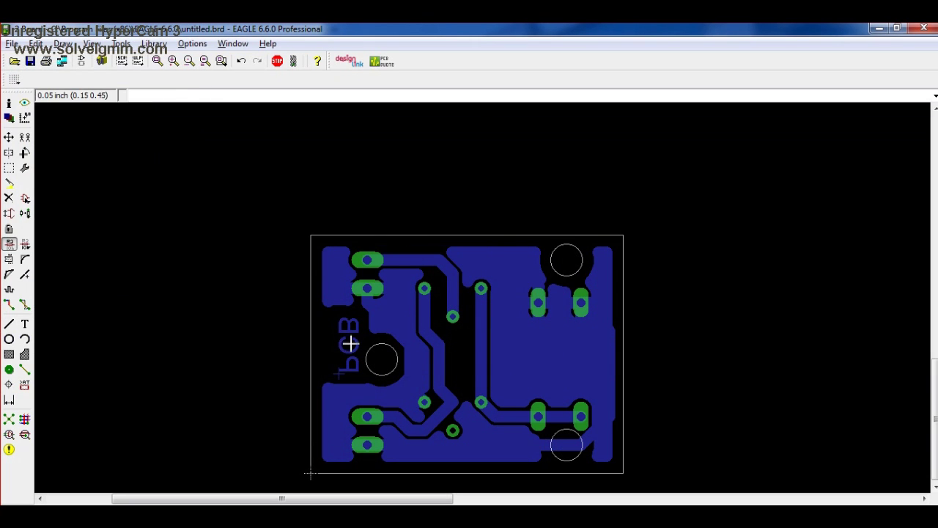
Examine the copper fill around SL2's pads and the PCB text up close, and open the board's file commands.
scroll(353, 340, up, 5)
scroll(379, 320, down, 5)
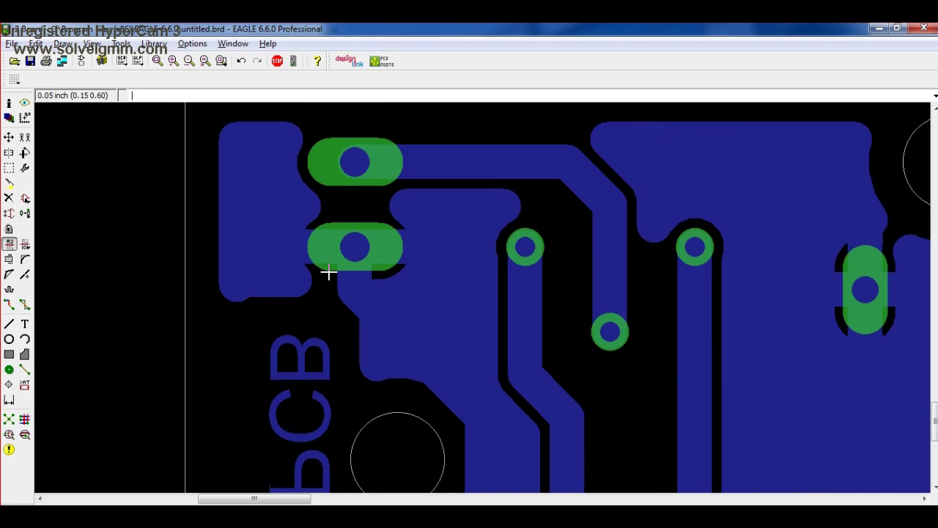
scroll(548, 390, down, 1)
scroll(555, 429, up, 3)
scroll(557, 443, down, 2)
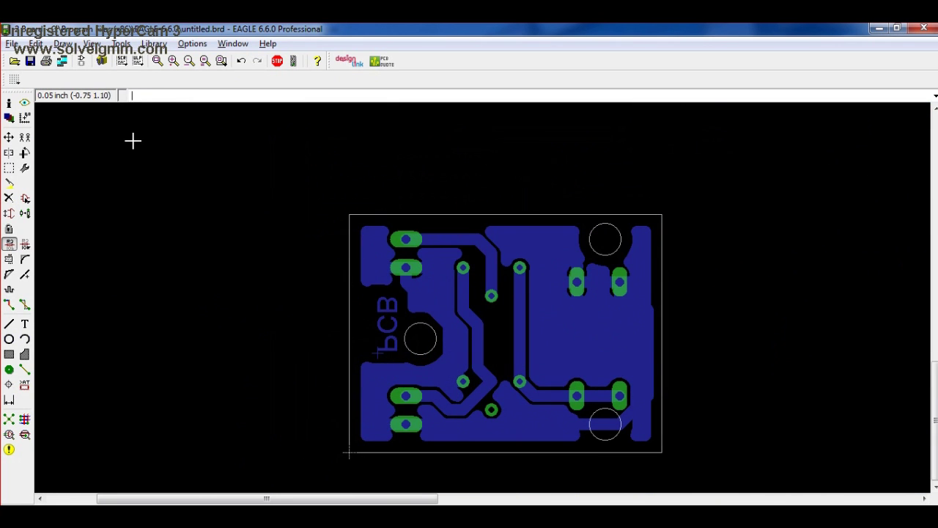
click(11, 44)
click(63, 166)
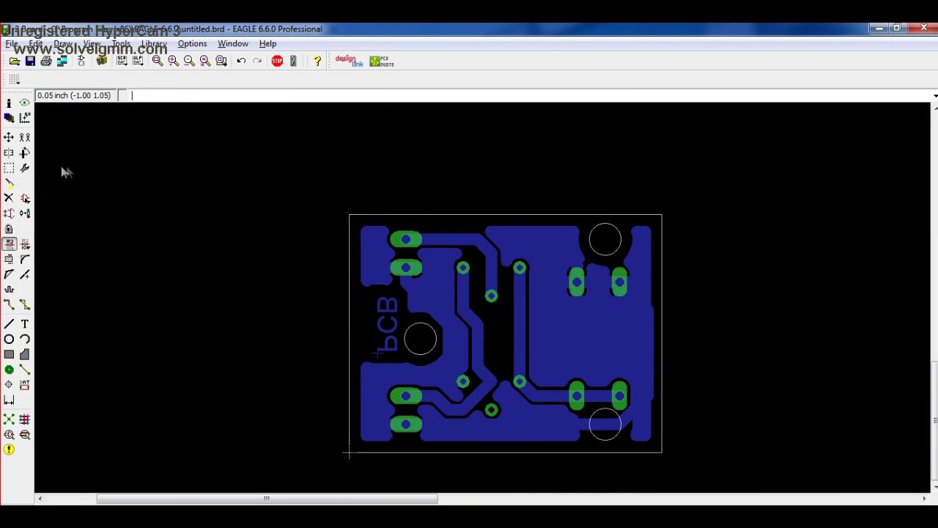